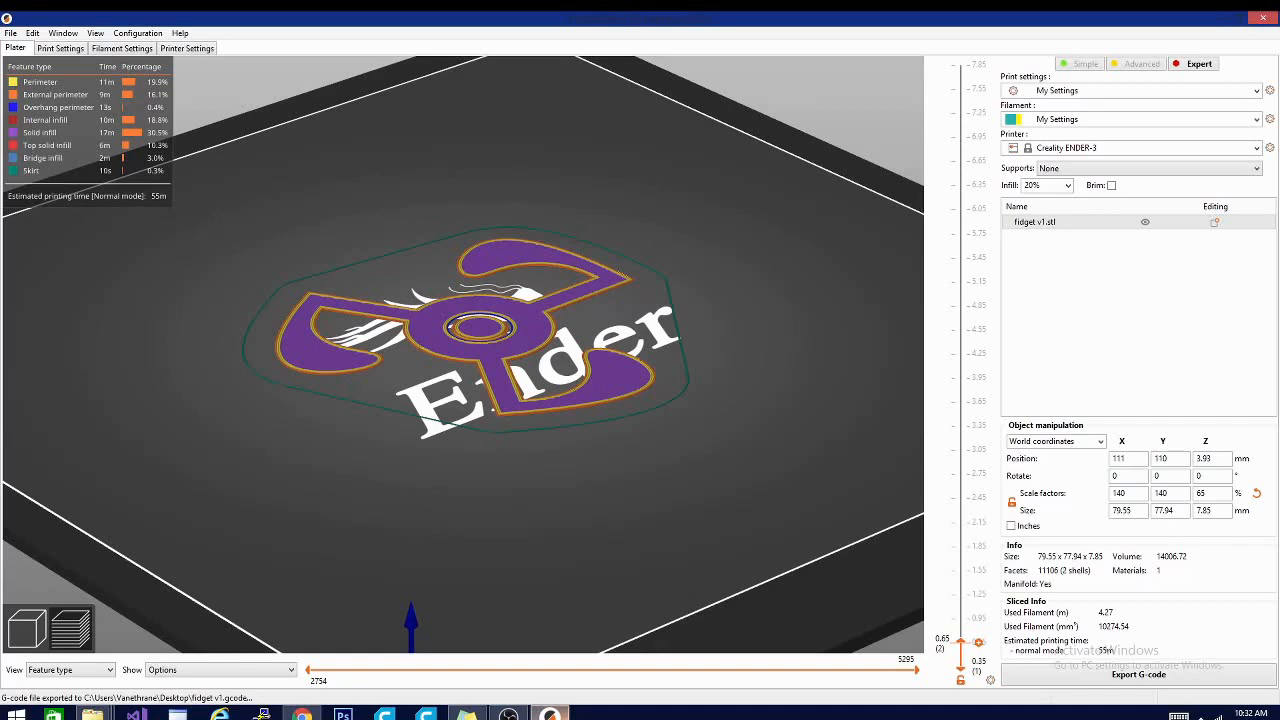
- Orbit the sliced fidget preview around to a low side view
{"action": "left_click_drag", "start_coordinate": [659, 515], "coordinate": [364, 507]}
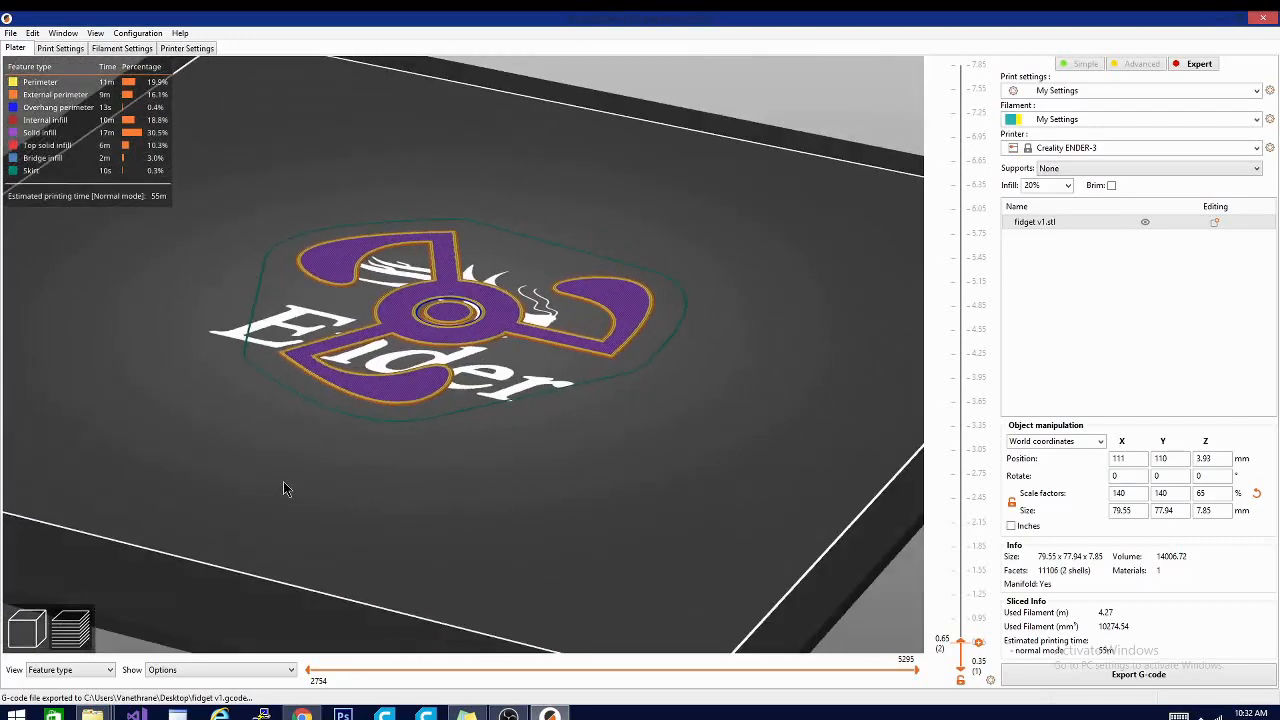
{"action": "mouse_move", "coordinate": [286, 486]}
{"action": "left_mouse_down"}
{"action": "mouse_move", "coordinate": [243, 434]}
{"action": "mouse_move", "coordinate": [309, 443]}
{"action": "mouse_move", "coordinate": [353, 418]}
{"action": "mouse_move", "coordinate": [514, 428]}
{"action": "mouse_move", "coordinate": [456, 460]}
{"action": "left_mouse_up"}
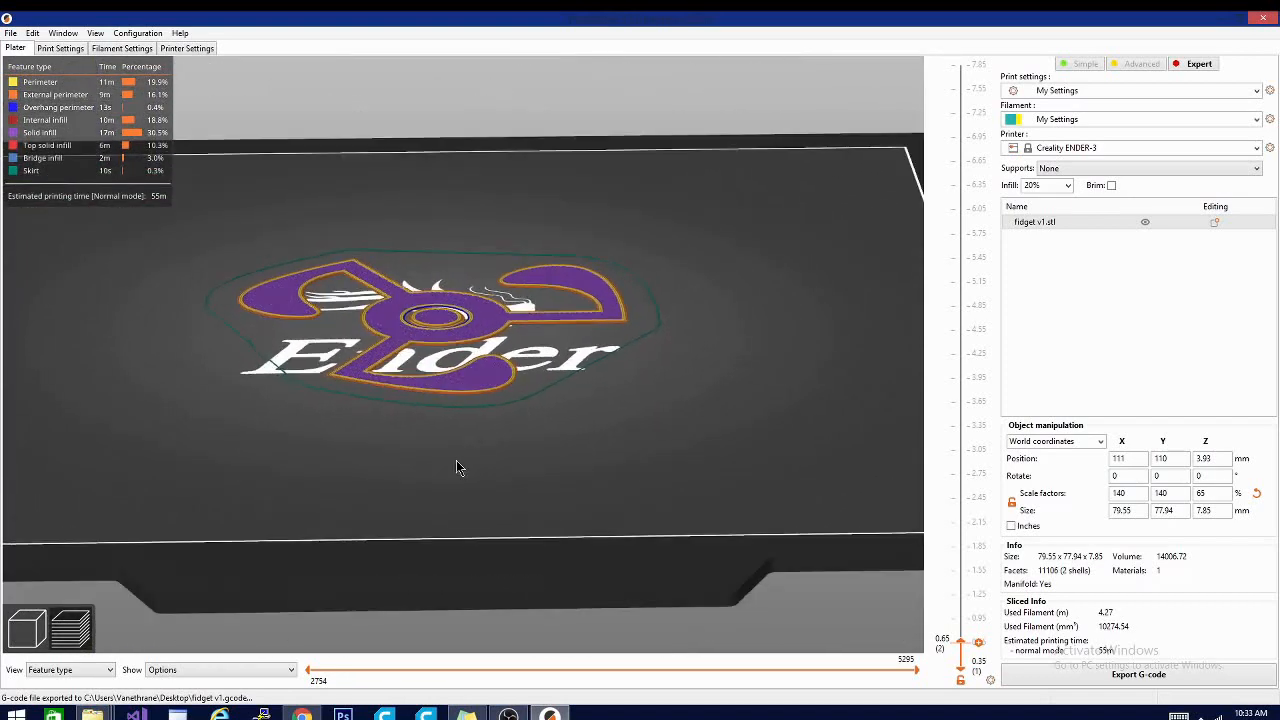
- View the PrusaSlicer 2.3.0 releases page in Chrome, then return to PrusaSlicer with the torture egg loaded
{"action": "left_click", "coordinate": [301, 714]}
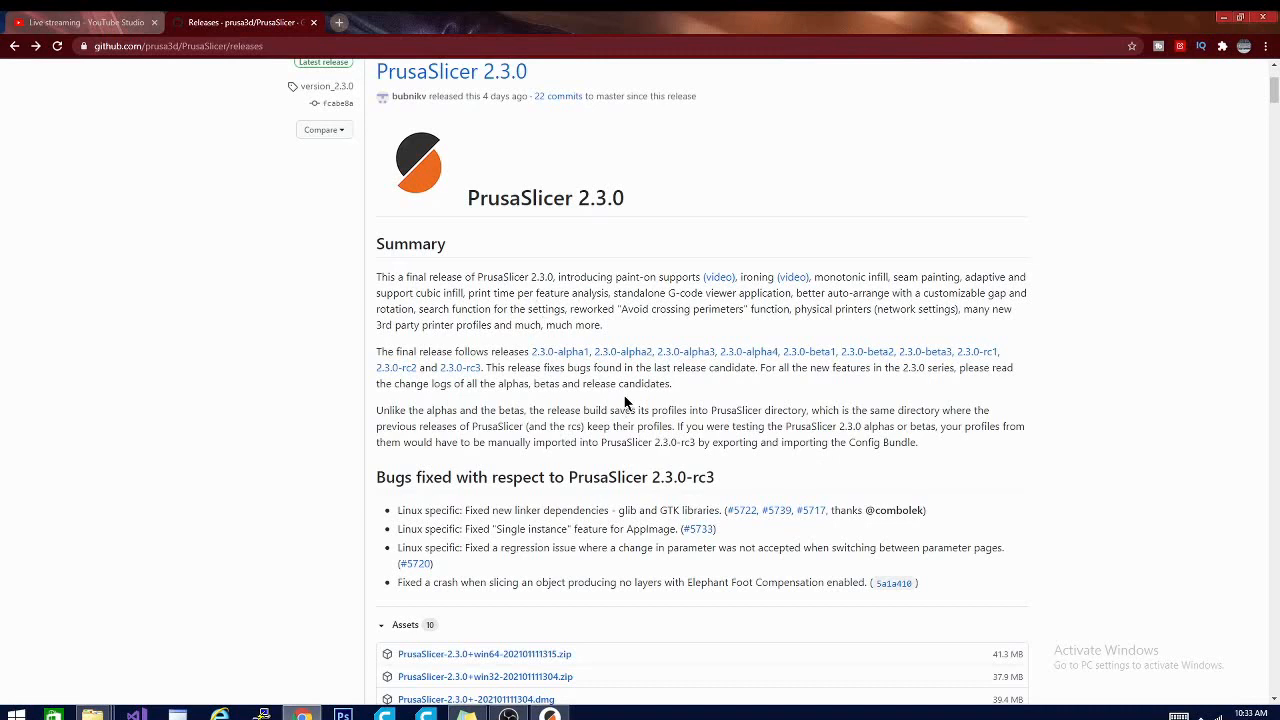
{"action": "left_click", "coordinate": [550, 714]}
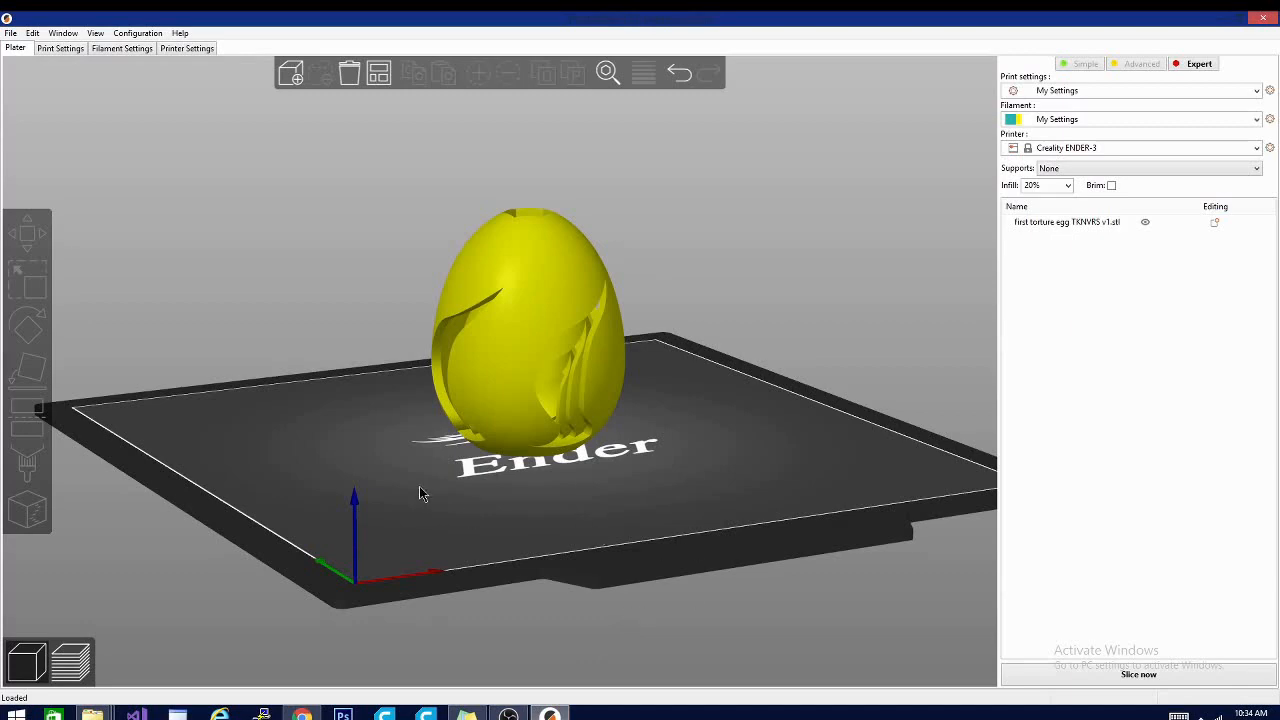
- Orbit around the torture egg and the Ender bed from several sides
{"action": "middle_click_drag", "start_coordinate": [420, 493], "coordinate": [450, 509]}
{"action": "mouse_move", "coordinate": [420, 538]}
{"action": "left_mouse_down"}
{"action": "mouse_move", "coordinate": [571, 557]}
{"action": "mouse_move", "coordinate": [571, 523]}
{"action": "mouse_move", "coordinate": [685, 536]}
{"action": "left_mouse_up"}
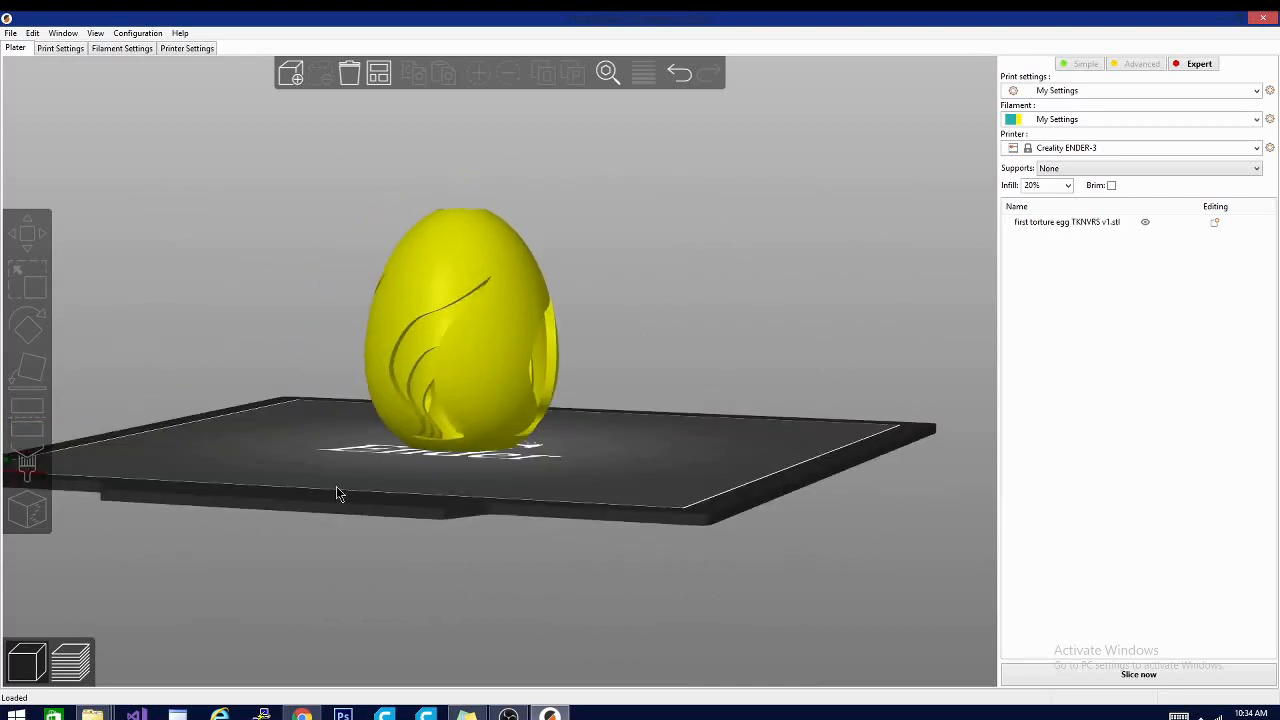
{"action": "mouse_move", "coordinate": [336, 492]}
{"action": "left_mouse_down"}
{"action": "mouse_move", "coordinate": [377, 497]}
{"action": "mouse_move", "coordinate": [340, 500]}
{"action": "left_mouse_up"}
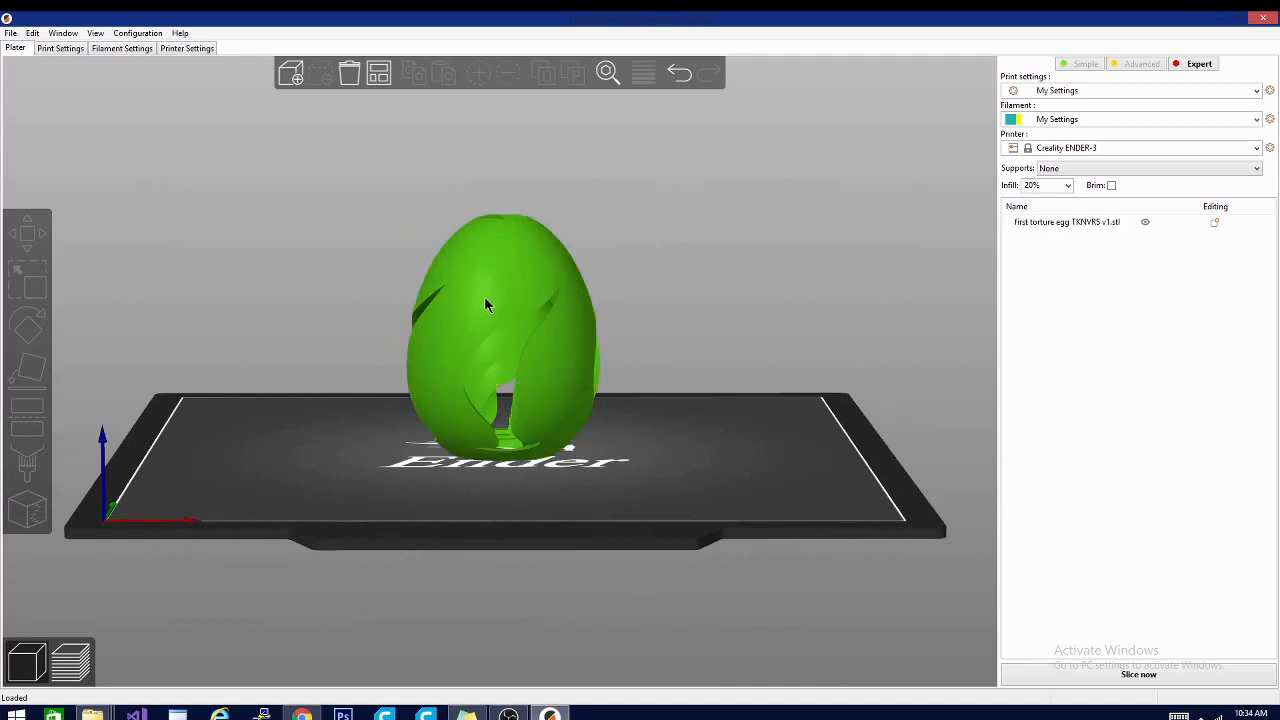
{"action": "mouse_move", "coordinate": [200, 388]}
{"action": "left_mouse_down"}
{"action": "mouse_move", "coordinate": [284, 399]}
{"action": "mouse_move", "coordinate": [517, 339]}
{"action": "mouse_move", "coordinate": [585, 371]}
{"action": "left_mouse_up"}
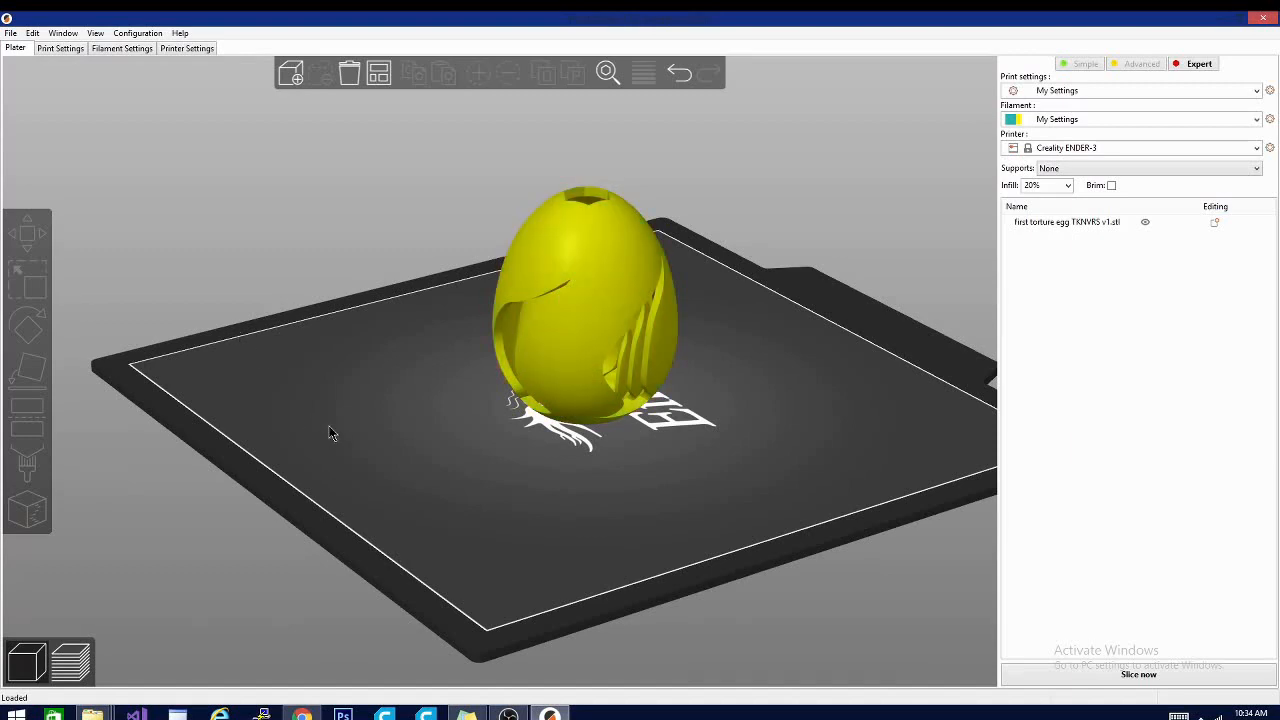
{"action": "mouse_move", "coordinate": [329, 434]}
{"action": "left_mouse_down"}
{"action": "mouse_move", "coordinate": [389, 434]}
{"action": "mouse_move", "coordinate": [512, 377]}
{"action": "left_mouse_up"}
{"action": "mouse_move", "coordinate": [263, 336]}
{"action": "left_mouse_down"}
{"action": "mouse_move", "coordinate": [274, 403]}
{"action": "mouse_move", "coordinate": [366, 395]}
{"action": "left_mouse_up"}
- Look at the egg from a low side angle and select it for editing
{"action": "left_click", "coordinate": [447, 449]}
{"action": "mouse_move", "coordinate": [266, 470]}
{"action": "left_mouse_down"}
{"action": "mouse_move", "coordinate": [357, 480]}
{"action": "mouse_move", "coordinate": [303, 458]}
{"action": "left_mouse_up"}
{"action": "mouse_move", "coordinate": [503, 420]}
{"action": "left_mouse_down"}
{"action": "mouse_move", "coordinate": [286, 423]}
{"action": "mouse_move", "coordinate": [541, 409]}
{"action": "left_mouse_up"}
{"action": "left_click", "coordinate": [501, 386]}
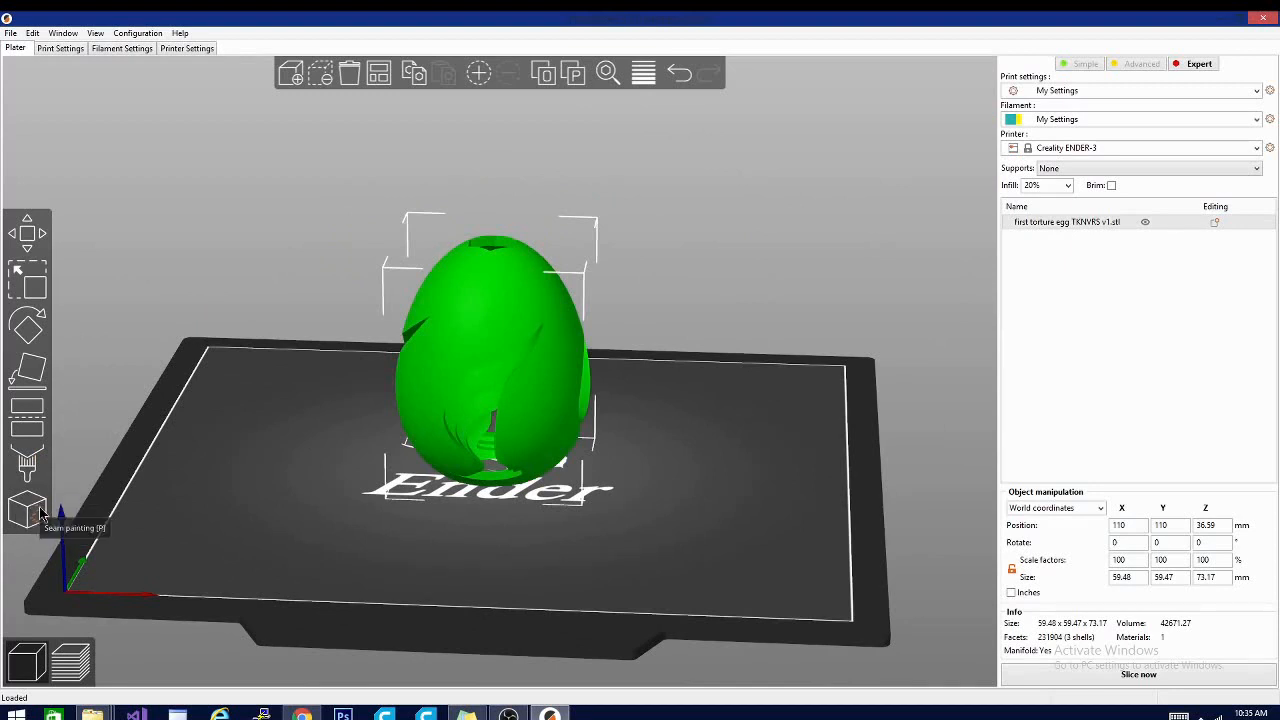
- Start seam painting and mark enforced-seam spots near the egg's bottom openings
{"action": "left_click", "coordinate": [41, 514]}
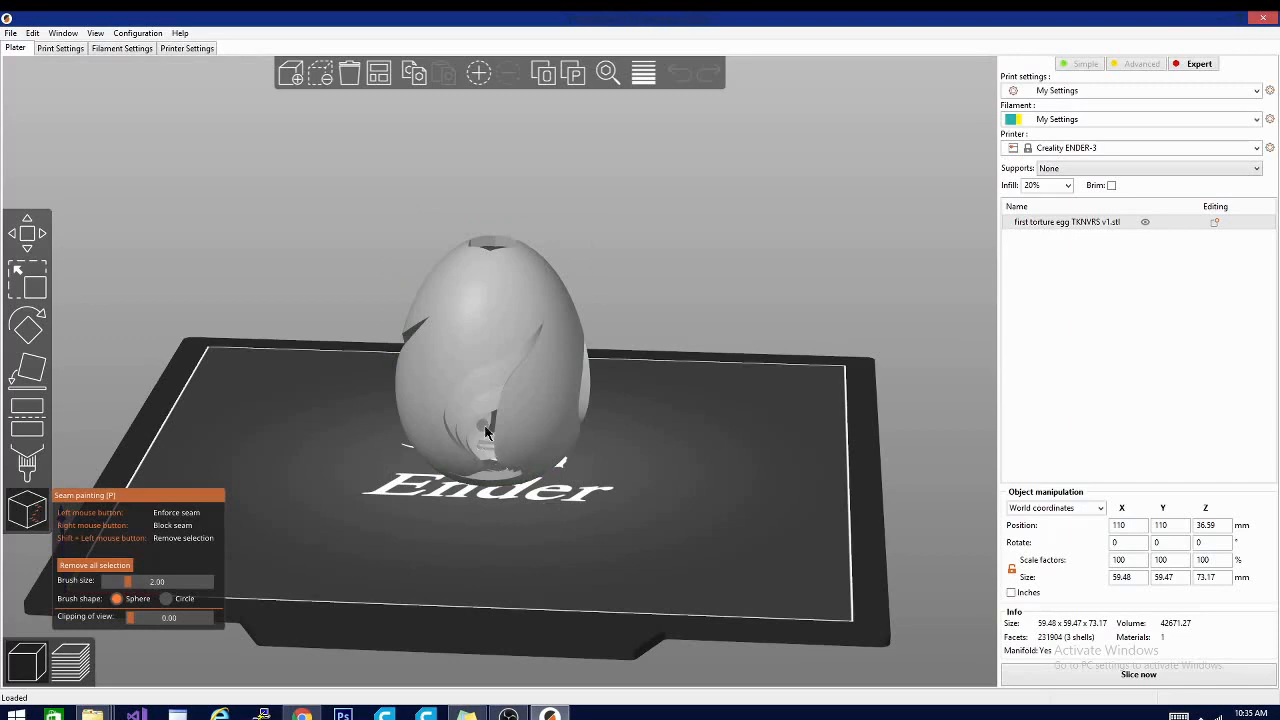
{"action": "mouse_move", "coordinate": [726, 394]}
{"action": "left_mouse_down"}
{"action": "mouse_move", "coordinate": [706, 377]}
{"action": "mouse_move", "coordinate": [667, 386]}
{"action": "mouse_move", "coordinate": [688, 380]}
{"action": "mouse_move", "coordinate": [677, 403]}
{"action": "left_mouse_up"}
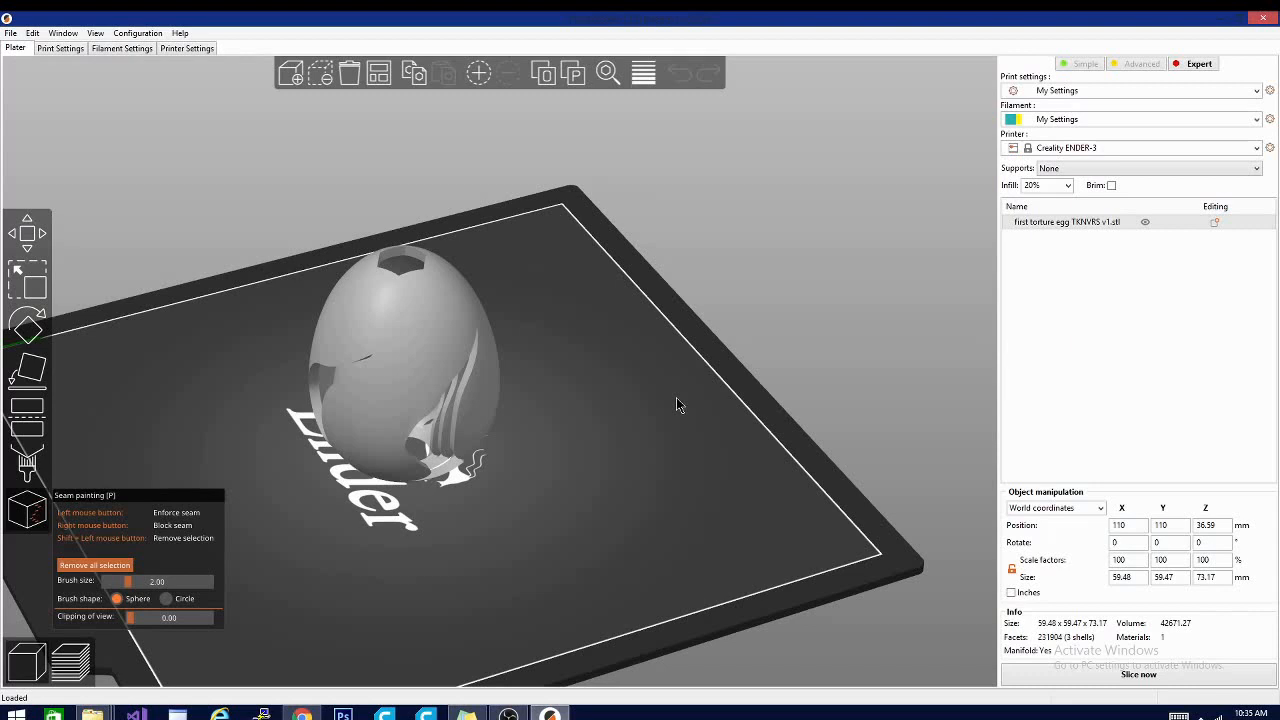
{"action": "left_click", "coordinate": [415, 437]}
{"action": "left_click_drag", "start_coordinate": [585, 404], "coordinate": [587, 388]}
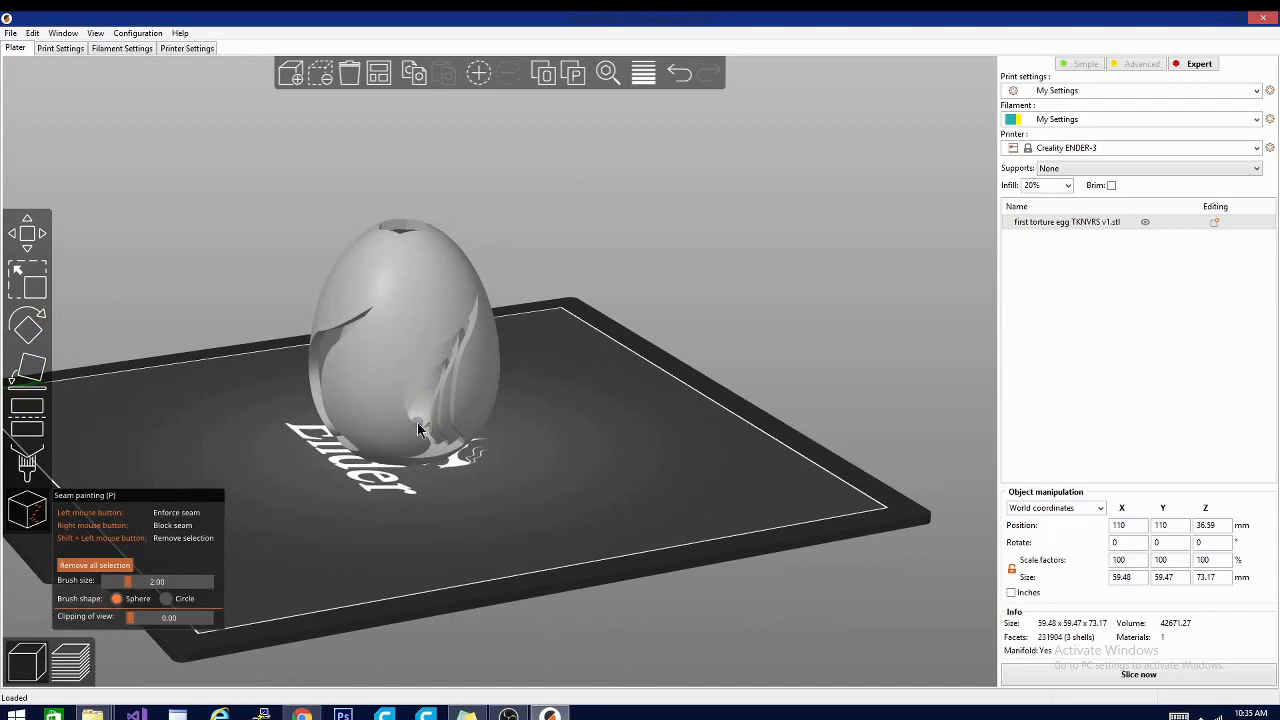
{"action": "left_click_drag", "start_coordinate": [420, 432], "coordinate": [420, 410]}
{"action": "mouse_move", "coordinate": [515, 371]}
{"action": "left_mouse_down"}
{"action": "mouse_move", "coordinate": [545, 383]}
{"action": "mouse_move", "coordinate": [550, 413]}
{"action": "mouse_move", "coordinate": [543, 299]}
{"action": "left_mouse_up"}
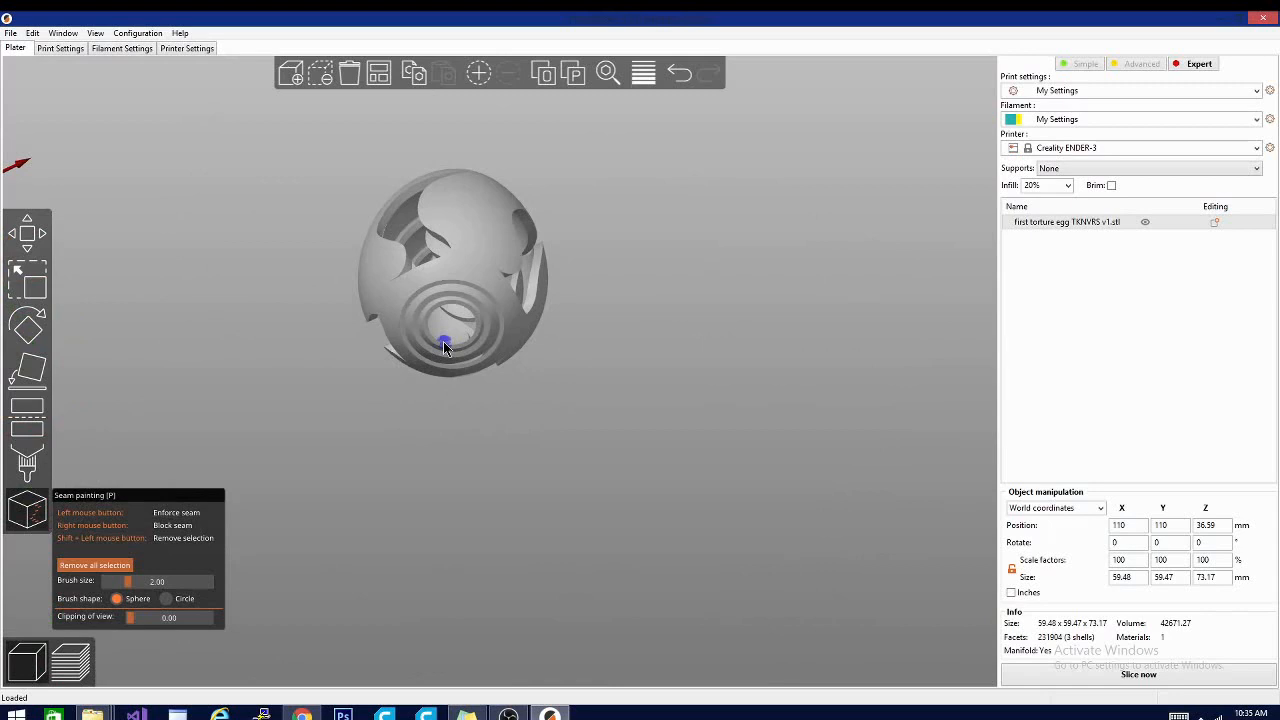
- Paint the enforced seam up along the spiral opening and check the stroke from the side
{"action": "left_click_drag", "start_coordinate": [443, 341], "coordinate": [434, 313]}
{"action": "mouse_move", "coordinate": [758, 292]}
{"action": "left_mouse_down"}
{"action": "mouse_move", "coordinate": [338, 355]}
{"action": "mouse_move", "coordinate": [385, 344]}
{"action": "left_mouse_up"}
{"action": "left_click", "coordinate": [387, 346]}
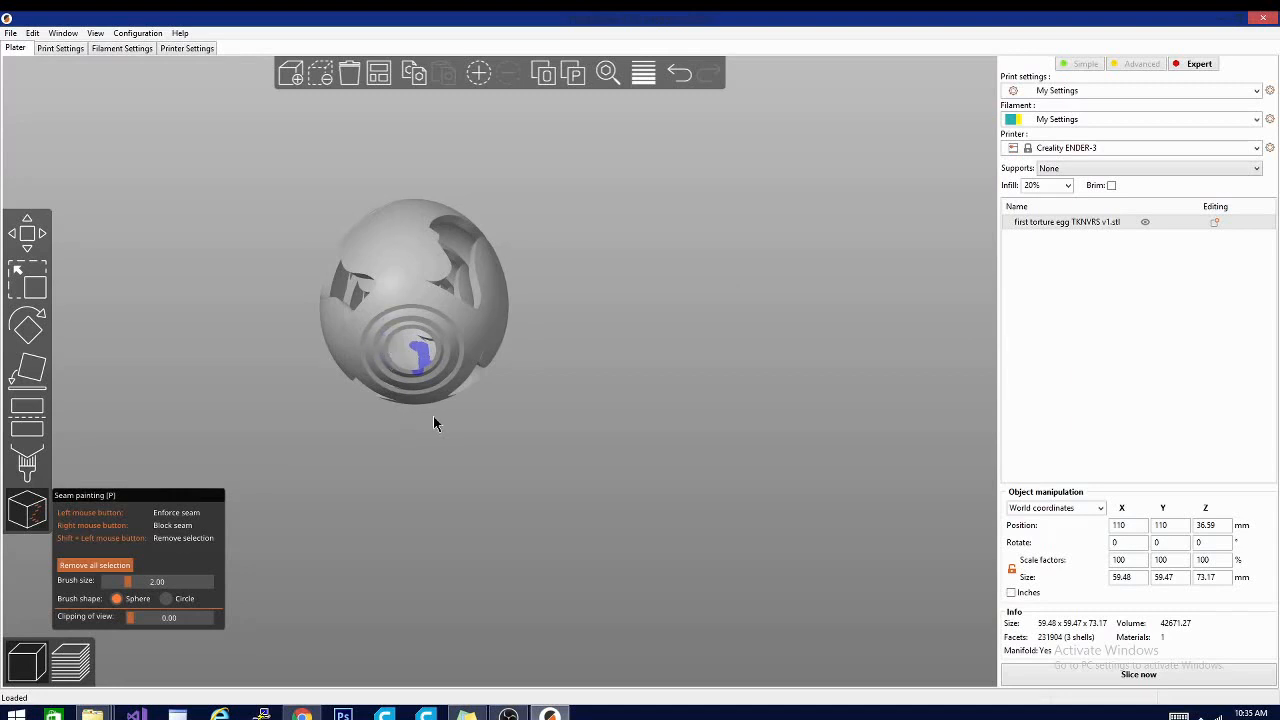
{"action": "mouse_move", "coordinate": [556, 396]}
{"action": "left_mouse_down"}
{"action": "mouse_move", "coordinate": [577, 403]}
{"action": "mouse_move", "coordinate": [592, 347]}
{"action": "mouse_move", "coordinate": [588, 360]}
{"action": "mouse_move", "coordinate": [556, 335]}
{"action": "left_mouse_up"}
{"action": "left_click_drag", "start_coordinate": [413, 357], "coordinate": [416, 348]}
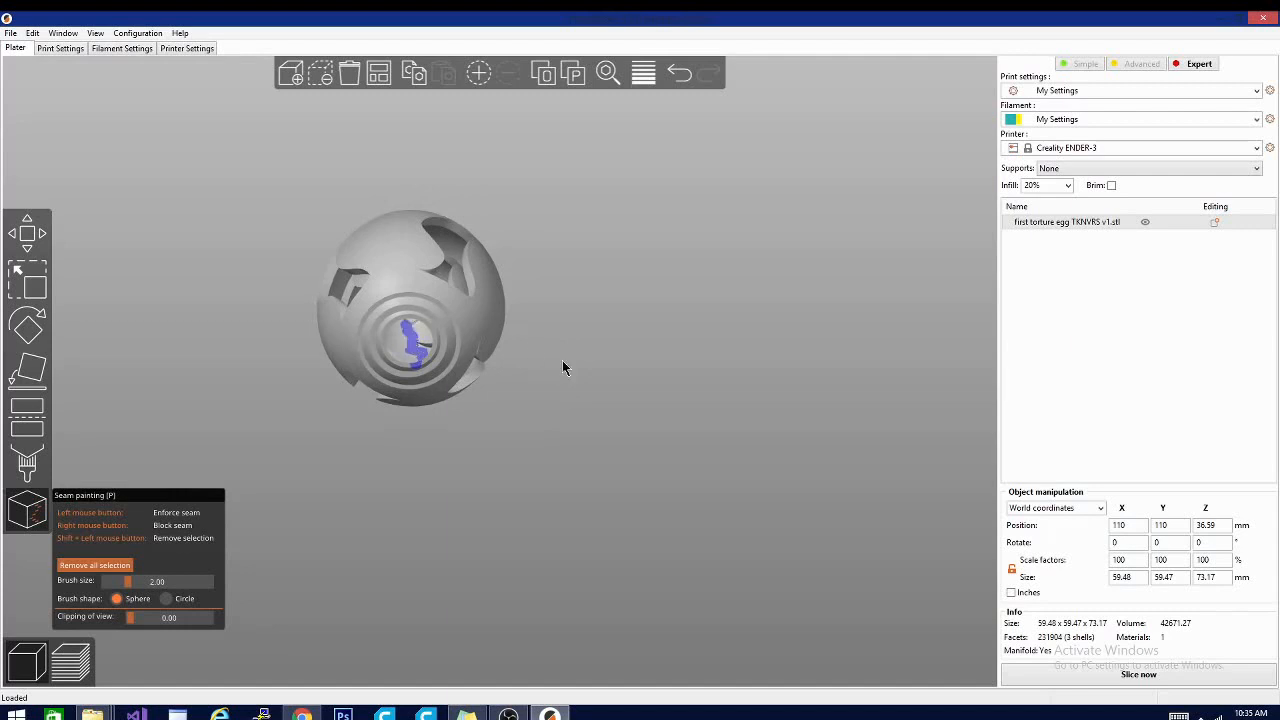
{"action": "mouse_move", "coordinate": [562, 360]}
{"action": "left_mouse_down"}
{"action": "mouse_move", "coordinate": [576, 344]}
{"action": "mouse_move", "coordinate": [560, 346]}
{"action": "left_mouse_up"}
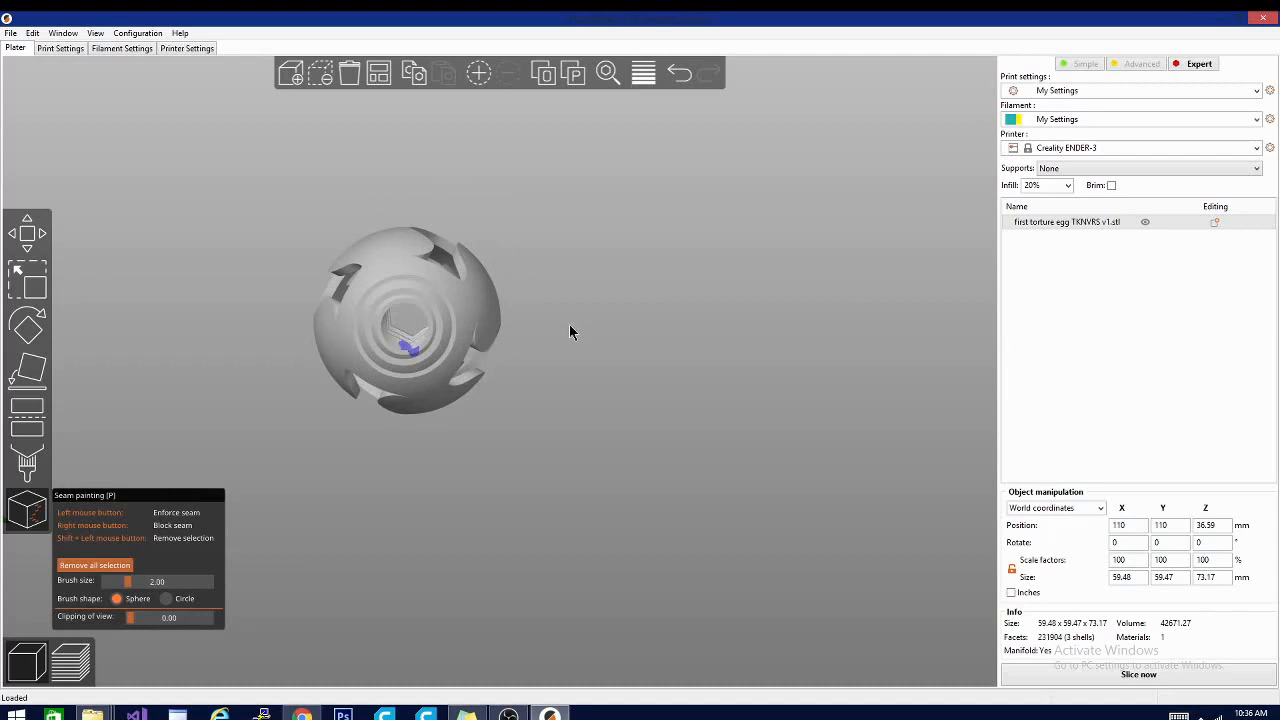
{"action": "mouse_move", "coordinate": [571, 331]}
{"action": "left_mouse_down"}
{"action": "mouse_move", "coordinate": [612, 410]}
{"action": "mouse_move", "coordinate": [392, 386]}
{"action": "left_mouse_up"}
{"action": "mouse_move", "coordinate": [580, 443]}
{"action": "left_mouse_down"}
{"action": "mouse_move", "coordinate": [746, 432]}
{"action": "mouse_move", "coordinate": [651, 446]}
{"action": "mouse_move", "coordinate": [618, 432]}
{"action": "left_mouse_up"}
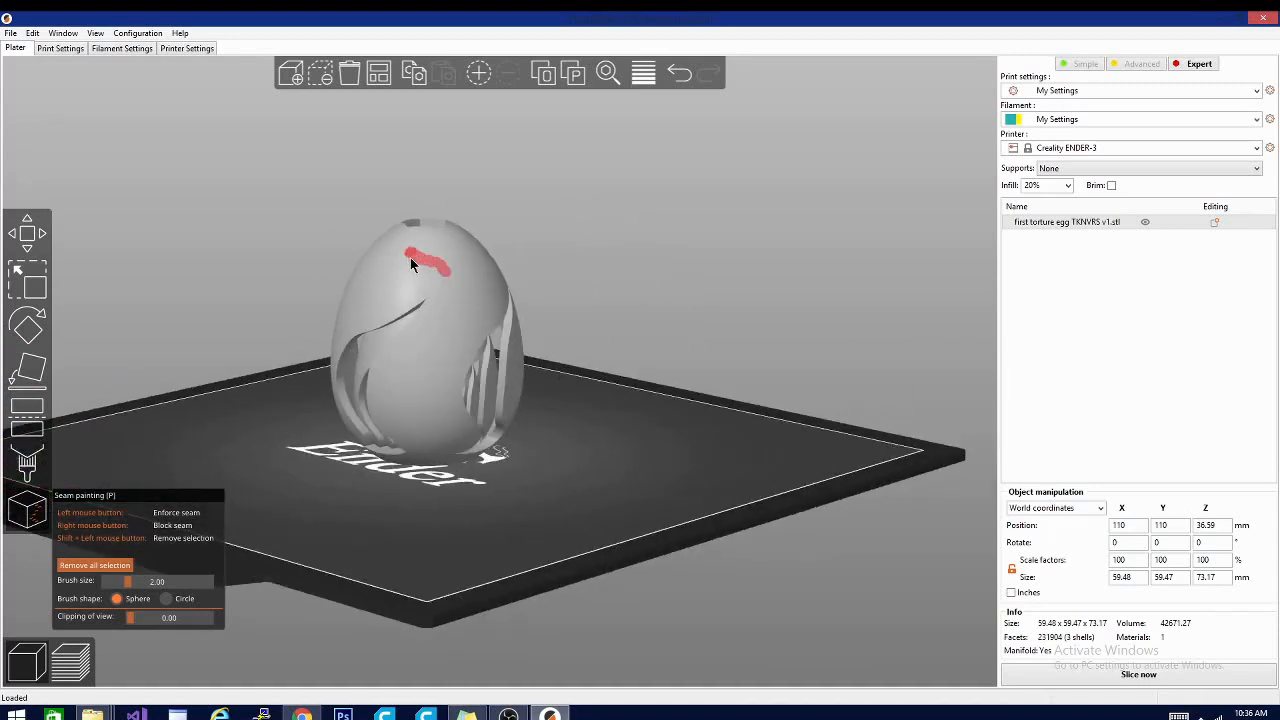
- Block seams over nearly the whole egg surface with the brush enlarged to 6.63
{"action": "left_click_drag", "start_coordinate": [425, 258], "coordinate": [462, 300]}
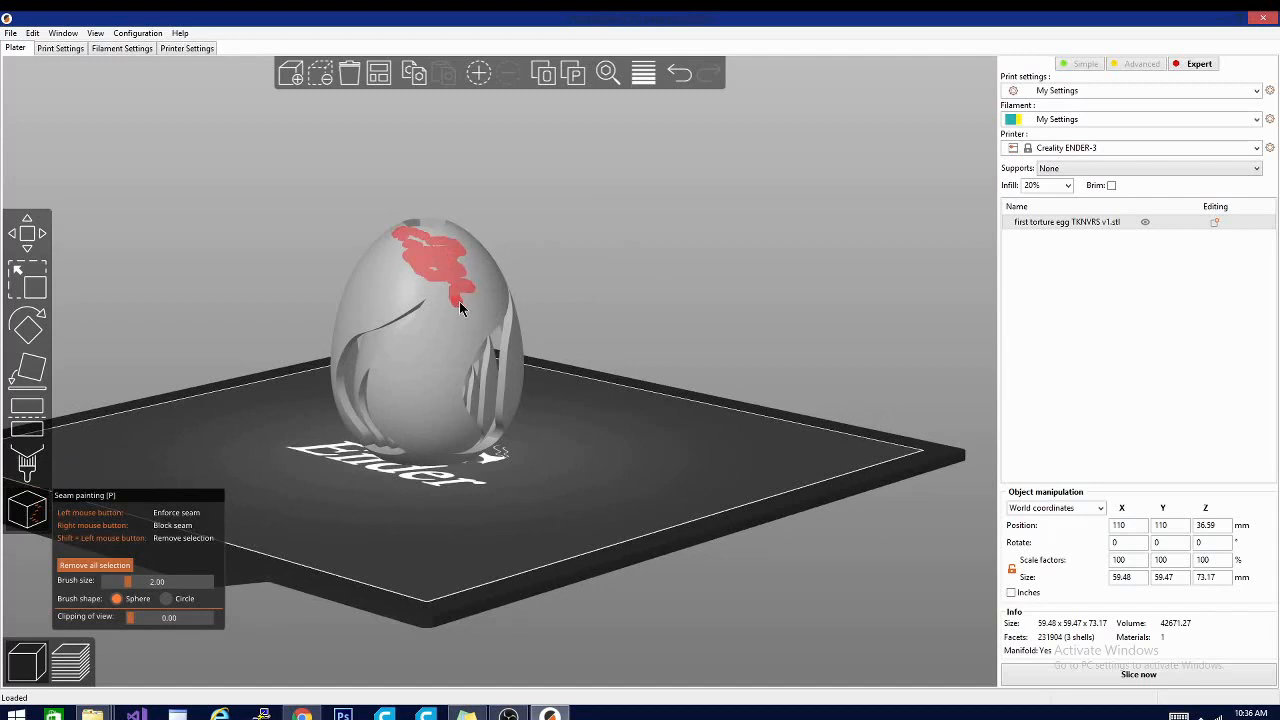
{"action": "left_click_drag", "start_coordinate": [128, 590], "coordinate": [190, 583]}
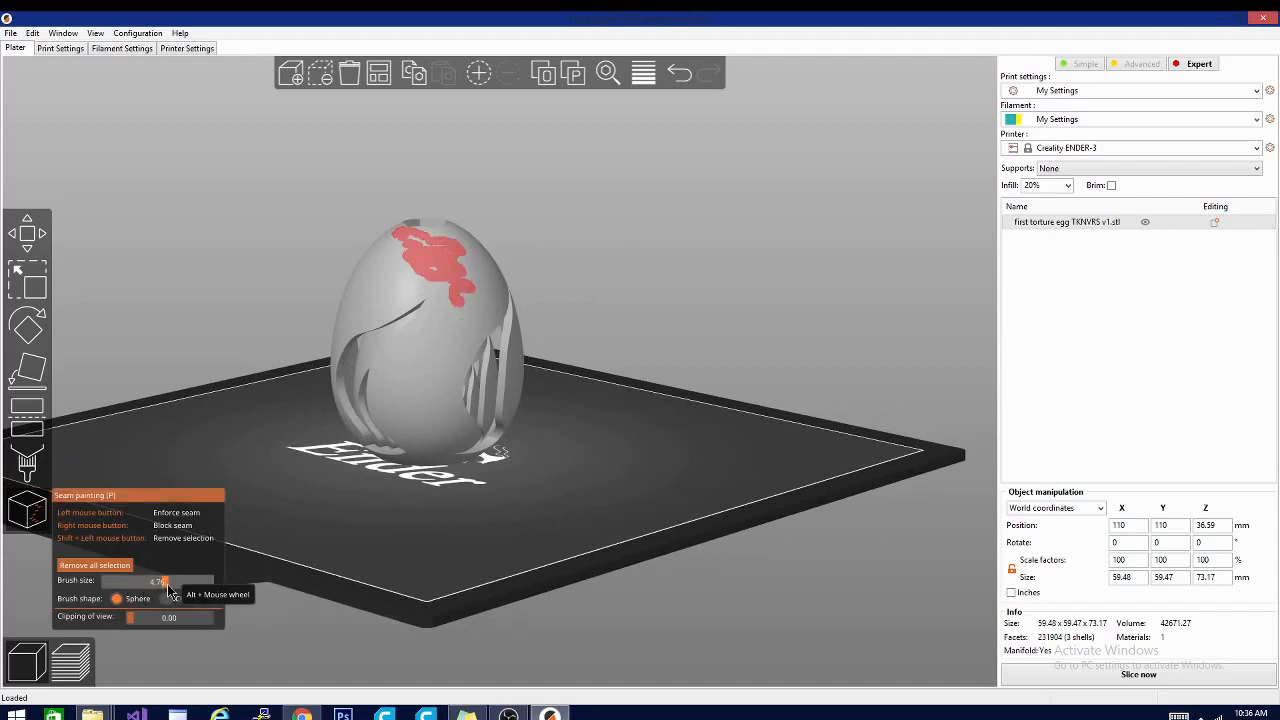
{"action": "mouse_move", "coordinate": [470, 268]}
{"action": "left_mouse_down"}
{"action": "mouse_move", "coordinate": [433, 232]}
{"action": "mouse_move", "coordinate": [399, 237]}
{"action": "mouse_move", "coordinate": [361, 299]}
{"action": "mouse_move", "coordinate": [362, 381]}
{"action": "mouse_move", "coordinate": [420, 360]}
{"action": "mouse_move", "coordinate": [413, 265]}
{"action": "mouse_move", "coordinate": [408, 474]}
{"action": "mouse_move", "coordinate": [461, 460]}
{"action": "mouse_move", "coordinate": [490, 300]}
{"action": "mouse_move", "coordinate": [380, 418]}
{"action": "mouse_move", "coordinate": [328, 356]}
{"action": "left_mouse_up"}
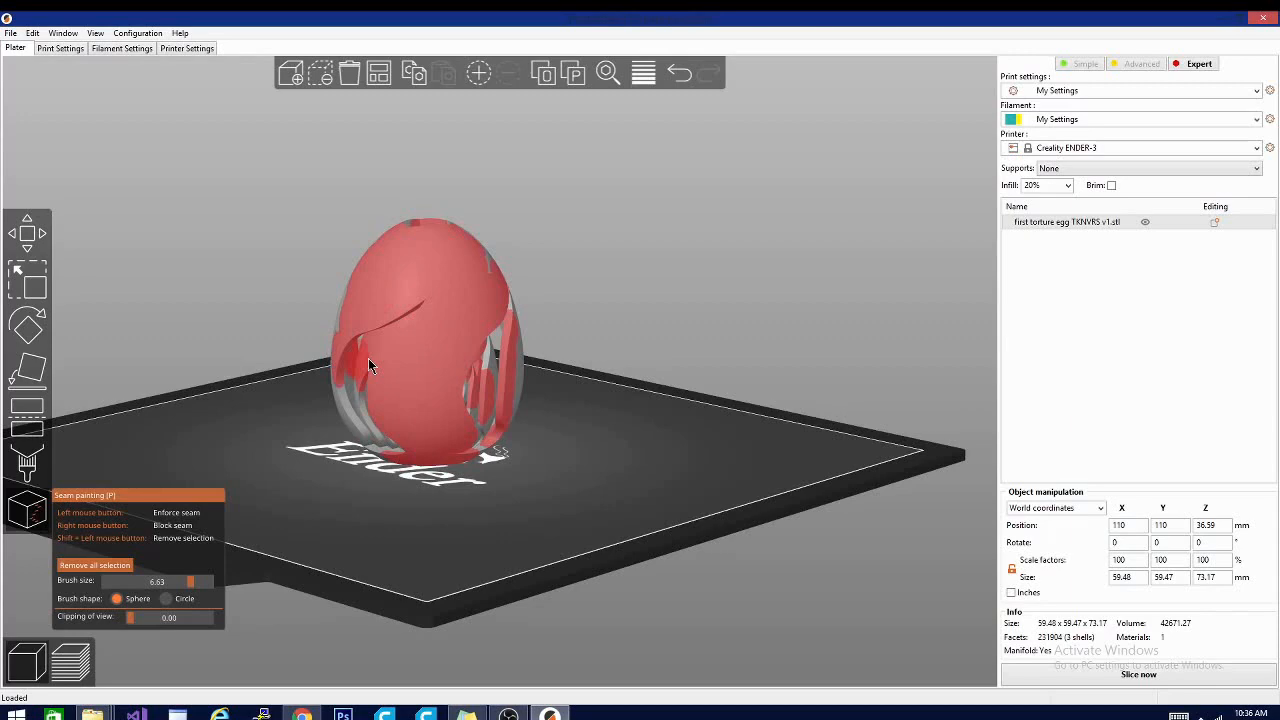
{"action": "left_click_drag", "start_coordinate": [600, 380], "coordinate": [756, 388]}
{"action": "mouse_move", "coordinate": [580, 450]}
{"action": "left_mouse_down"}
{"action": "mouse_move", "coordinate": [556, 240]}
{"action": "mouse_move", "coordinate": [520, 440]}
{"action": "mouse_move", "coordinate": [485, 300]}
{"action": "mouse_move", "coordinate": [500, 292]}
{"action": "mouse_move", "coordinate": [515, 329]}
{"action": "mouse_move", "coordinate": [729, 471]}
{"action": "mouse_move", "coordinate": [834, 410]}
{"action": "mouse_move", "coordinate": [613, 288]}
{"action": "left_mouse_up"}
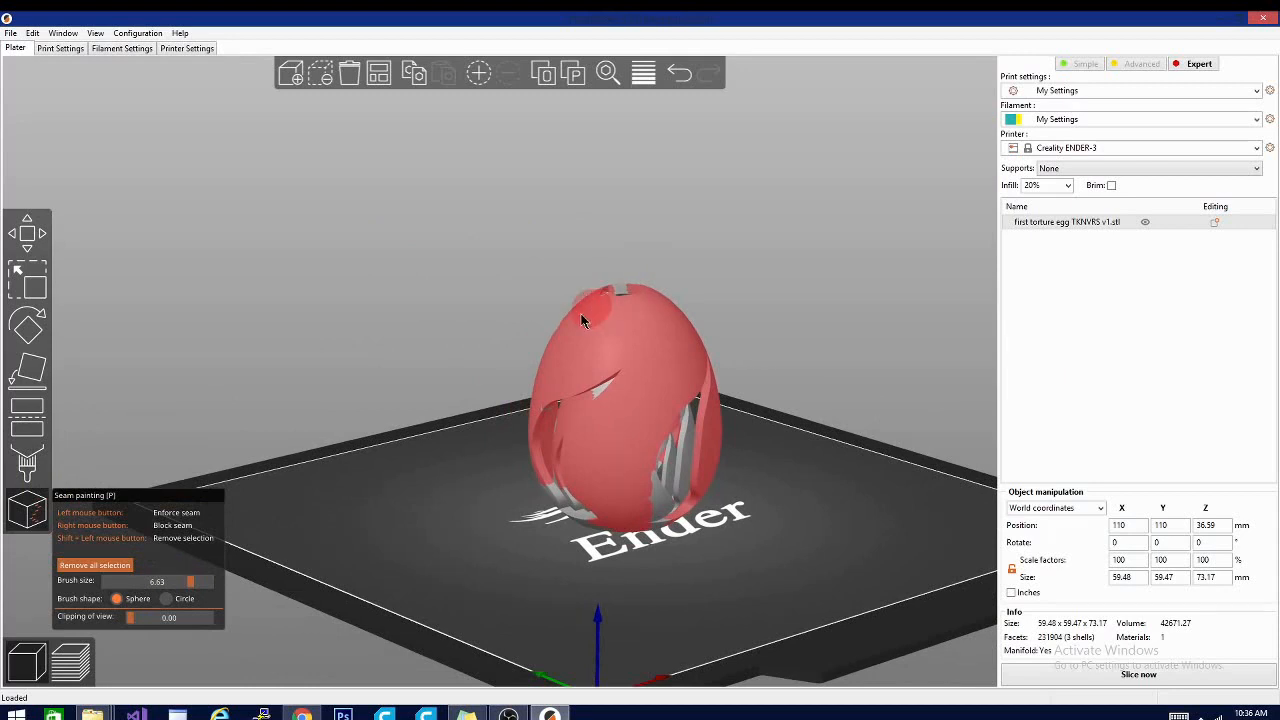
{"action": "mouse_move", "coordinate": [557, 481]}
{"action": "left_mouse_down"}
{"action": "mouse_move", "coordinate": [671, 411]}
{"action": "mouse_move", "coordinate": [624, 558]}
{"action": "mouse_move", "coordinate": [686, 542]}
{"action": "mouse_move", "coordinate": [520, 400]}
{"action": "mouse_move", "coordinate": [473, 273]}
{"action": "mouse_move", "coordinate": [452, 323]}
{"action": "mouse_move", "coordinate": [447, 229]}
{"action": "mouse_move", "coordinate": [428, 320]}
{"action": "mouse_move", "coordinate": [430, 410]}
{"action": "mouse_move", "coordinate": [440, 400]}
{"action": "mouse_move", "coordinate": [465, 470]}
{"action": "mouse_move", "coordinate": [522, 467]}
{"action": "mouse_move", "coordinate": [565, 345]}
{"action": "mouse_move", "coordinate": [495, 379]}
{"action": "mouse_move", "coordinate": [506, 440]}
{"action": "mouse_move", "coordinate": [498, 300]}
{"action": "mouse_move", "coordinate": [445, 430]}
{"action": "mouse_move", "coordinate": [458, 440]}
{"action": "mouse_move", "coordinate": [470, 415]}
{"action": "left_mouse_up"}
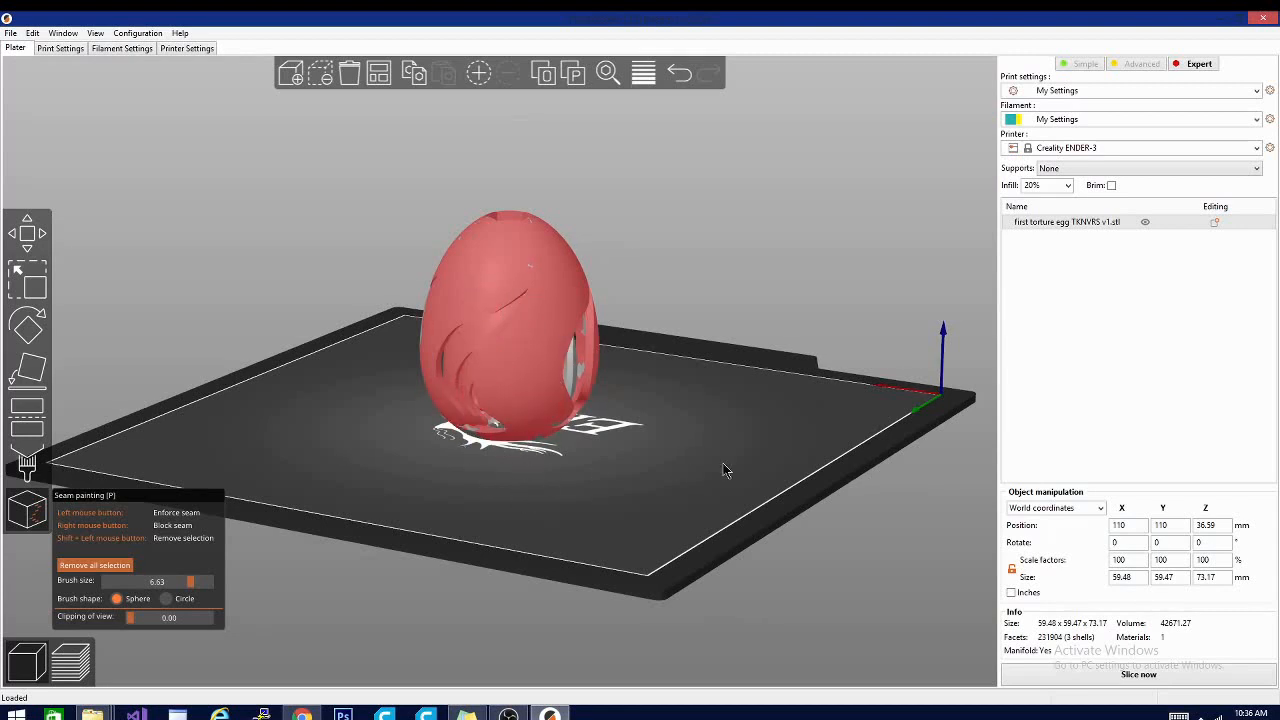
- Orbit the egg to check the blocked-seam coverage from above and the side
{"action": "mouse_move", "coordinate": [726, 471]}
{"action": "left_mouse_down"}
{"action": "mouse_move", "coordinate": [657, 466]}
{"action": "mouse_move", "coordinate": [666, 471]}
{"action": "mouse_move", "coordinate": [580, 500]}
{"action": "left_mouse_up"}
{"action": "scroll", "coordinate": [572, 503], "scroll_direction": "up", "scroll_amount": 5}
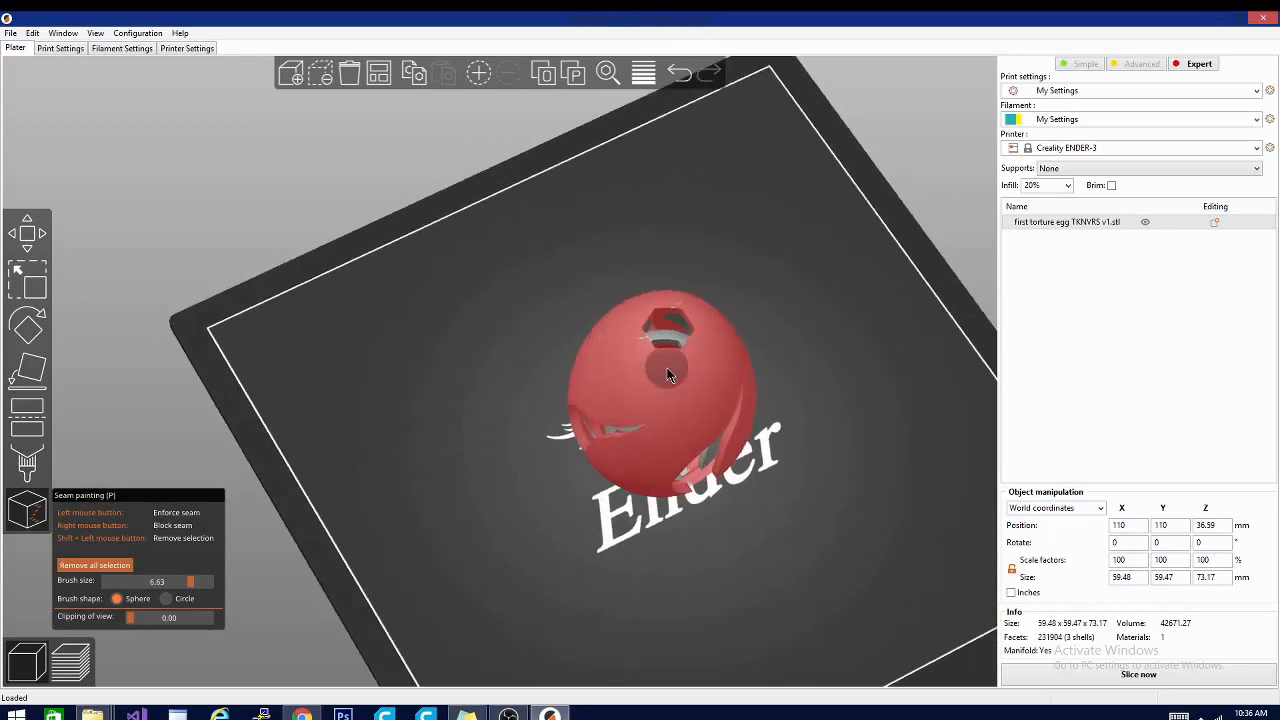
{"action": "middle_click_drag", "start_coordinate": [872, 516], "coordinate": [820, 480]}
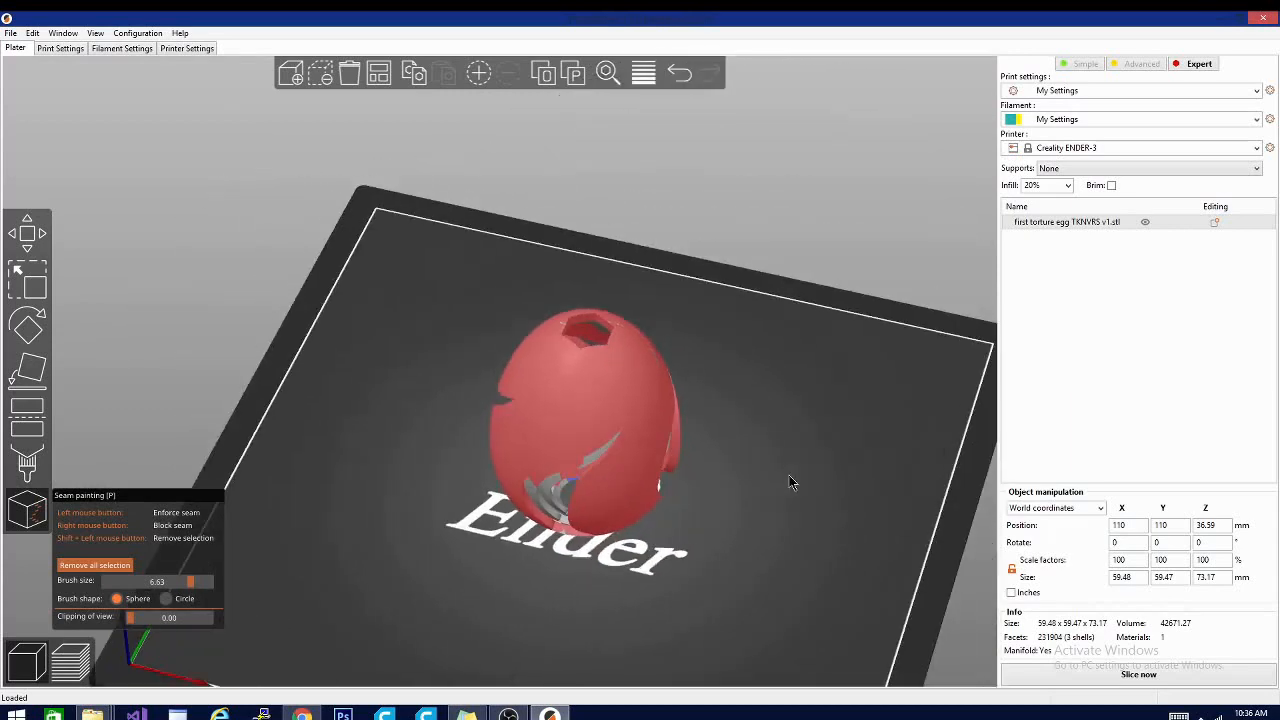
{"action": "mouse_move", "coordinate": [789, 482]}
{"action": "left_mouse_down"}
{"action": "mouse_move", "coordinate": [327, 549]}
{"action": "mouse_move", "coordinate": [486, 563]}
{"action": "mouse_move", "coordinate": [600, 534]}
{"action": "mouse_move", "coordinate": [618, 570]}
{"action": "mouse_move", "coordinate": [597, 538]}
{"action": "mouse_move", "coordinate": [623, 506]}
{"action": "mouse_move", "coordinate": [683, 509]}
{"action": "mouse_move", "coordinate": [686, 532]}
{"action": "mouse_move", "coordinate": [639, 523]}
{"action": "mouse_move", "coordinate": [627, 504]}
{"action": "mouse_move", "coordinate": [643, 512]}
{"action": "left_mouse_up"}
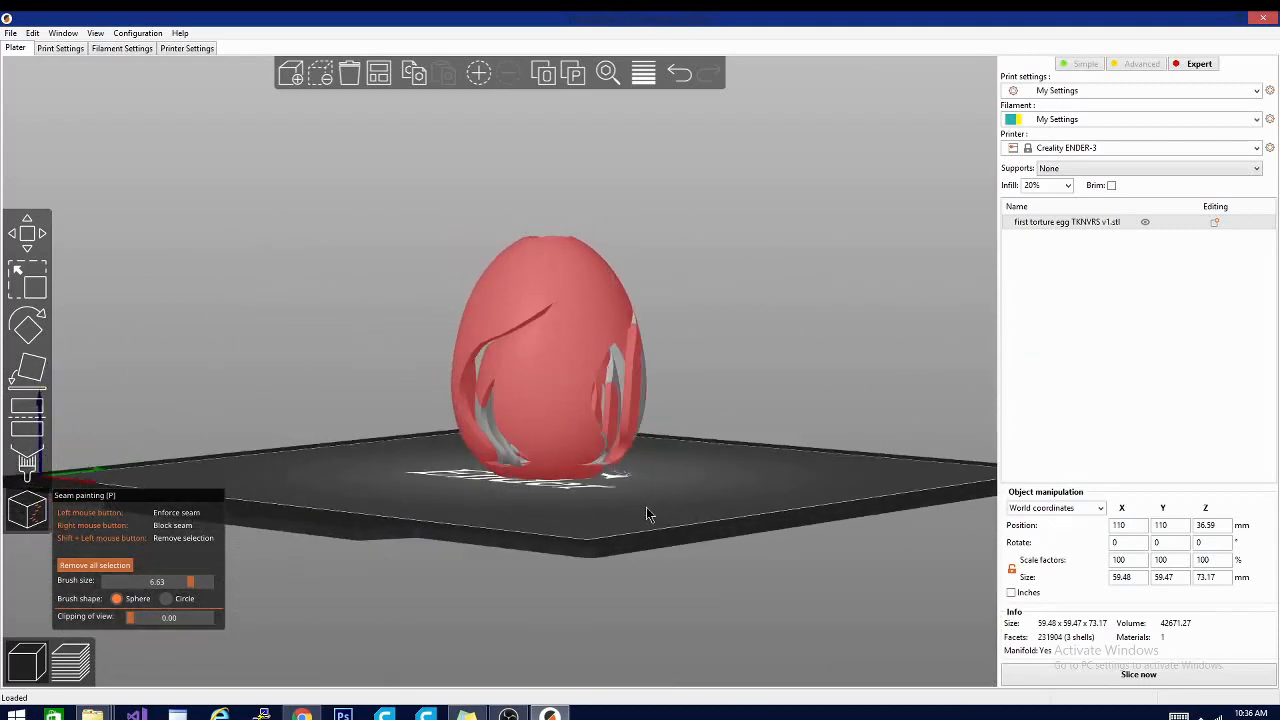
{"action": "scroll", "coordinate": [571, 341], "scroll_direction": "up", "scroll_amount": 2}
{"action": "scroll", "coordinate": [573, 339], "scroll_direction": "up", "scroll_amount": 2}
{"action": "scroll", "coordinate": [576, 367], "scroll_direction": "up", "scroll_amount": 2}
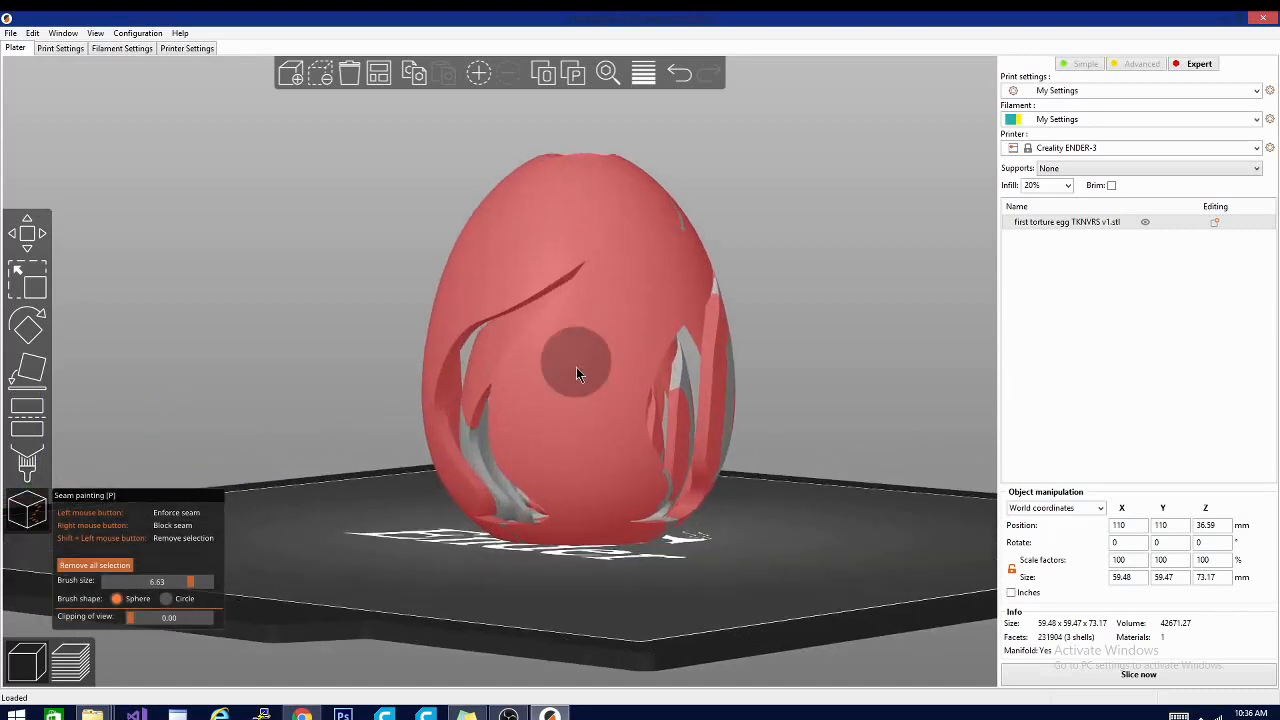
- Paint a support enforcer along the egg's upper crease and a support blocker near its lower edge
{"action": "left_click", "coordinate": [27, 461]}
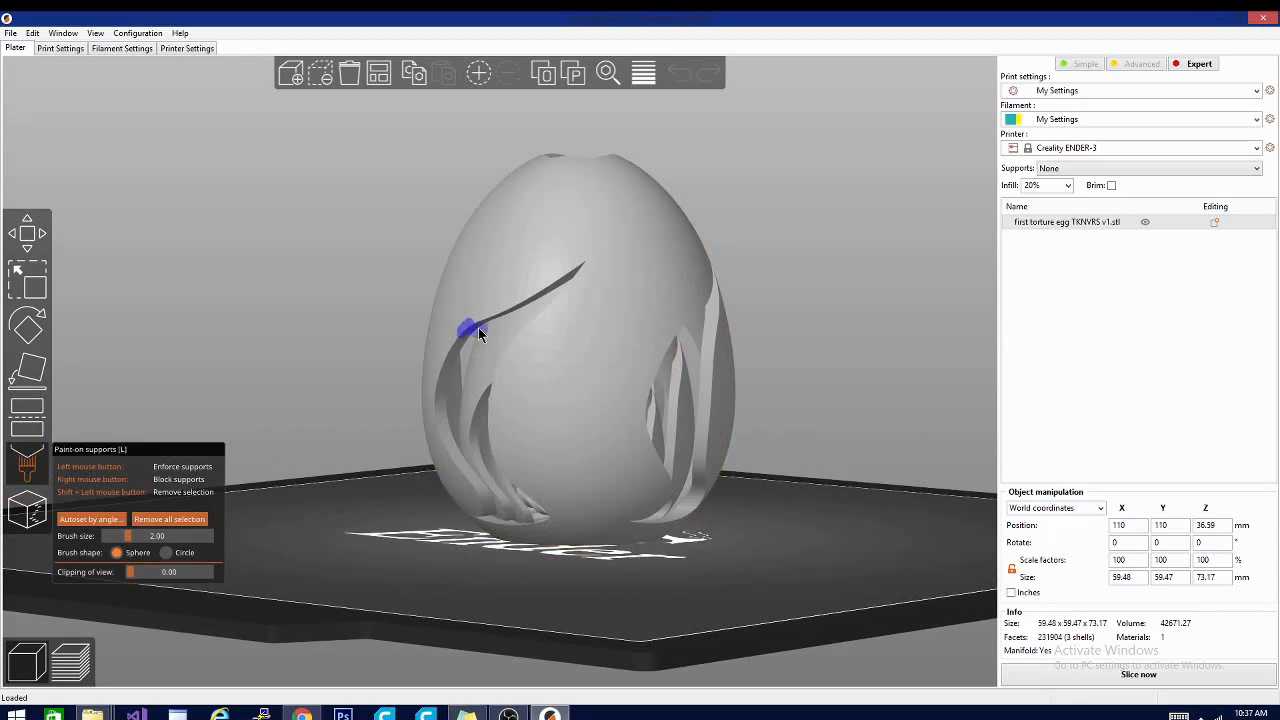
{"action": "left_click_drag", "start_coordinate": [469, 335], "coordinate": [492, 317]}
{"action": "mouse_move", "coordinate": [503, 677]}
{"action": "left_mouse_down"}
{"action": "mouse_move", "coordinate": [490, 612]}
{"action": "mouse_move", "coordinate": [503, 606]}
{"action": "mouse_move", "coordinate": [476, 612]}
{"action": "left_mouse_up"}
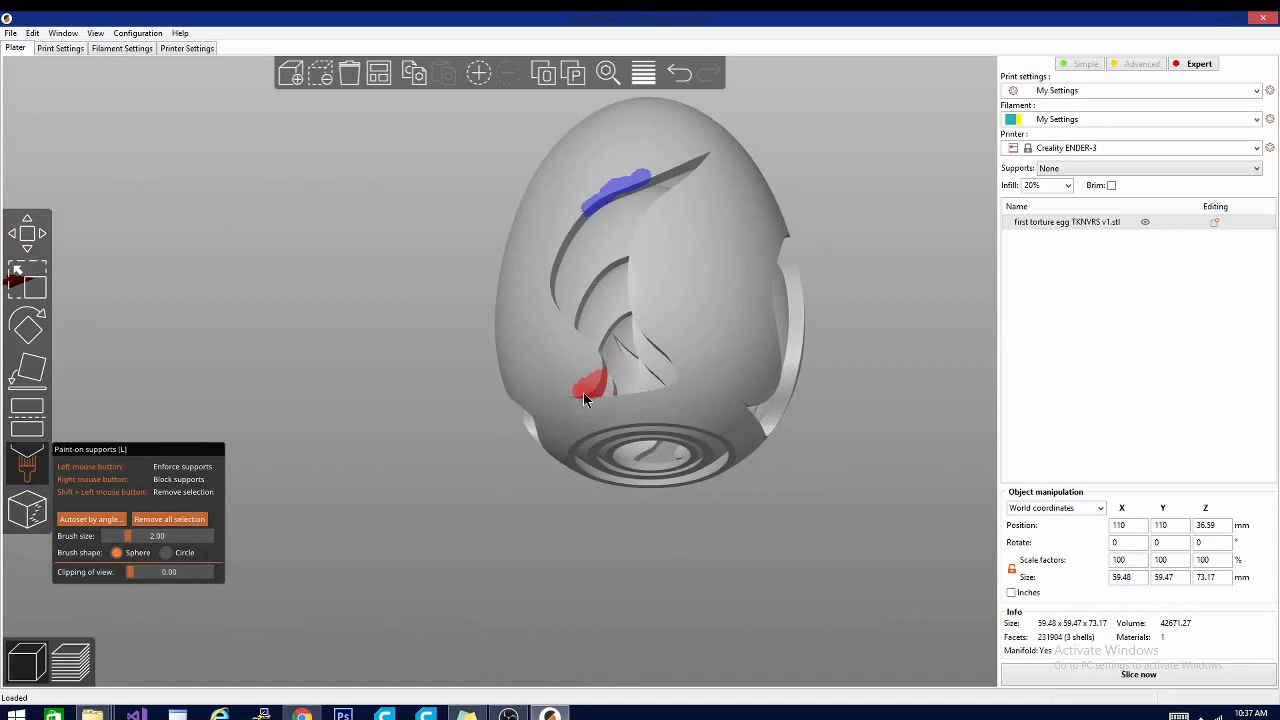
{"action": "right_click_drag", "start_coordinate": [585, 398], "coordinate": [574, 393]}
- Extend the support enforcer further along the upper crease while orbiting around it
{"action": "middle_click_drag", "start_coordinate": [475, 322], "coordinate": [433, 348]}
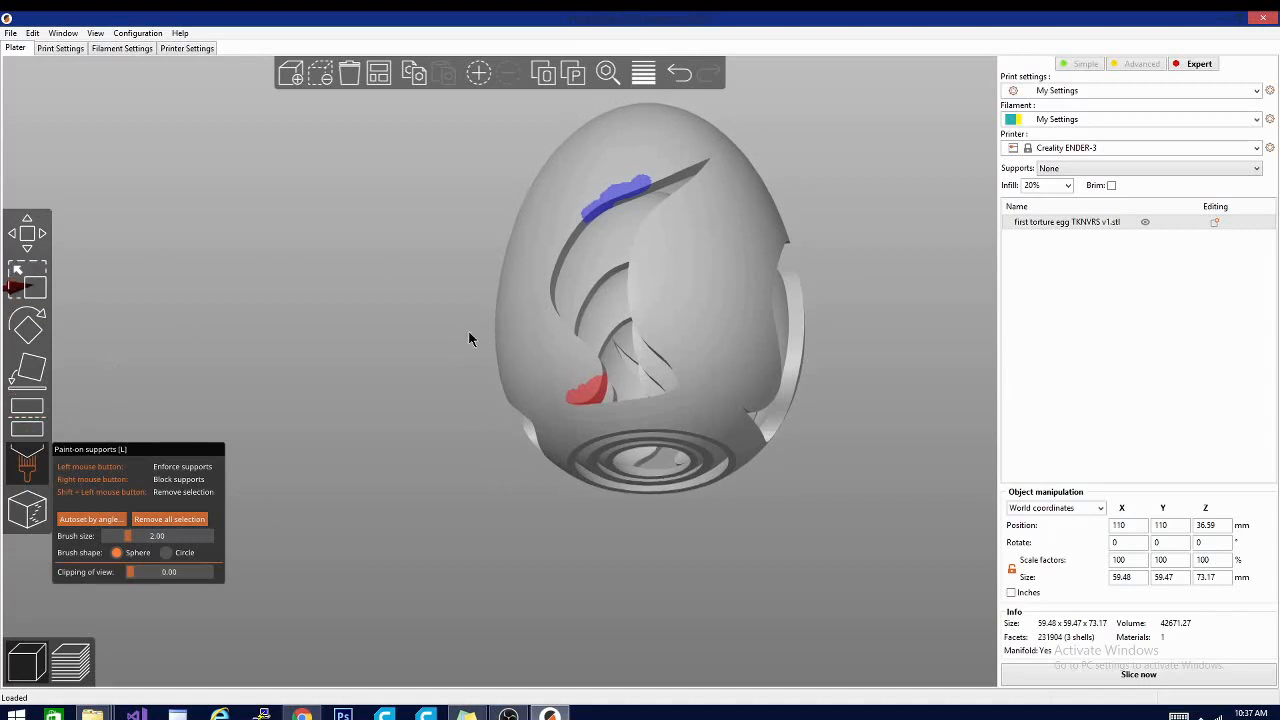
{"action": "left_click_drag", "start_coordinate": [860, 310], "coordinate": [711, 288]}
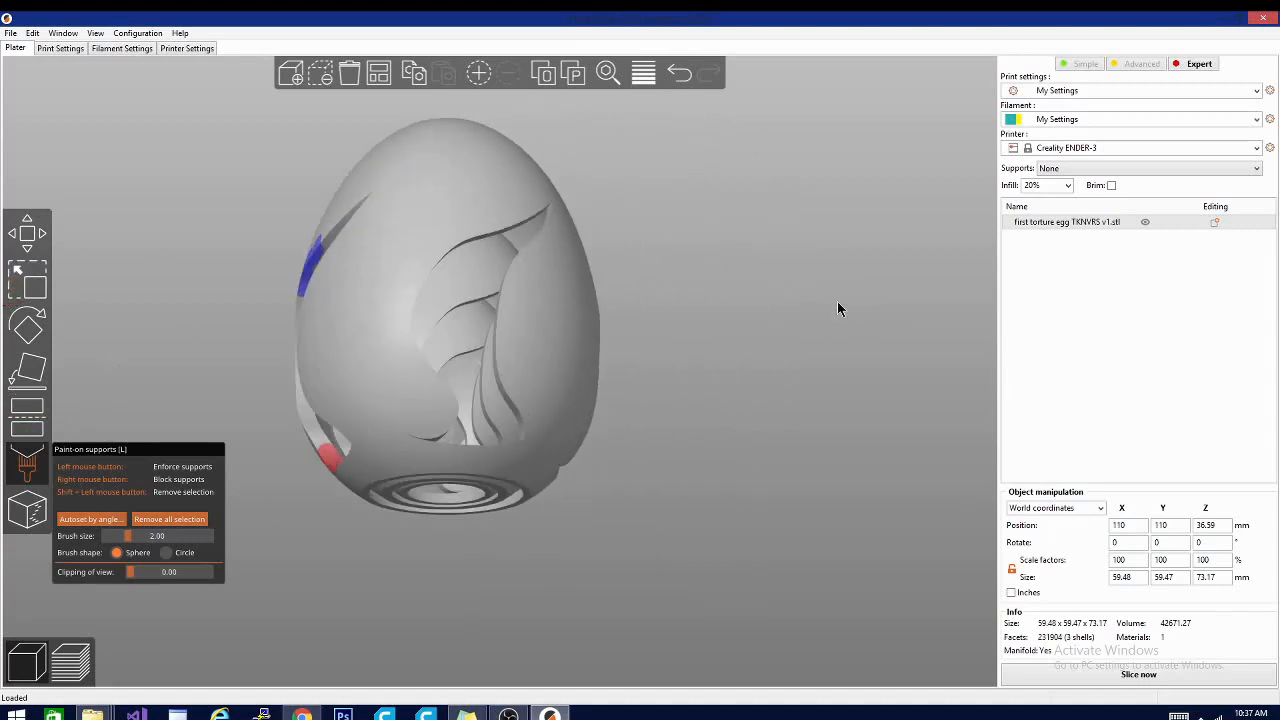
{"action": "left_click_drag", "start_coordinate": [486, 229], "coordinate": [445, 237]}
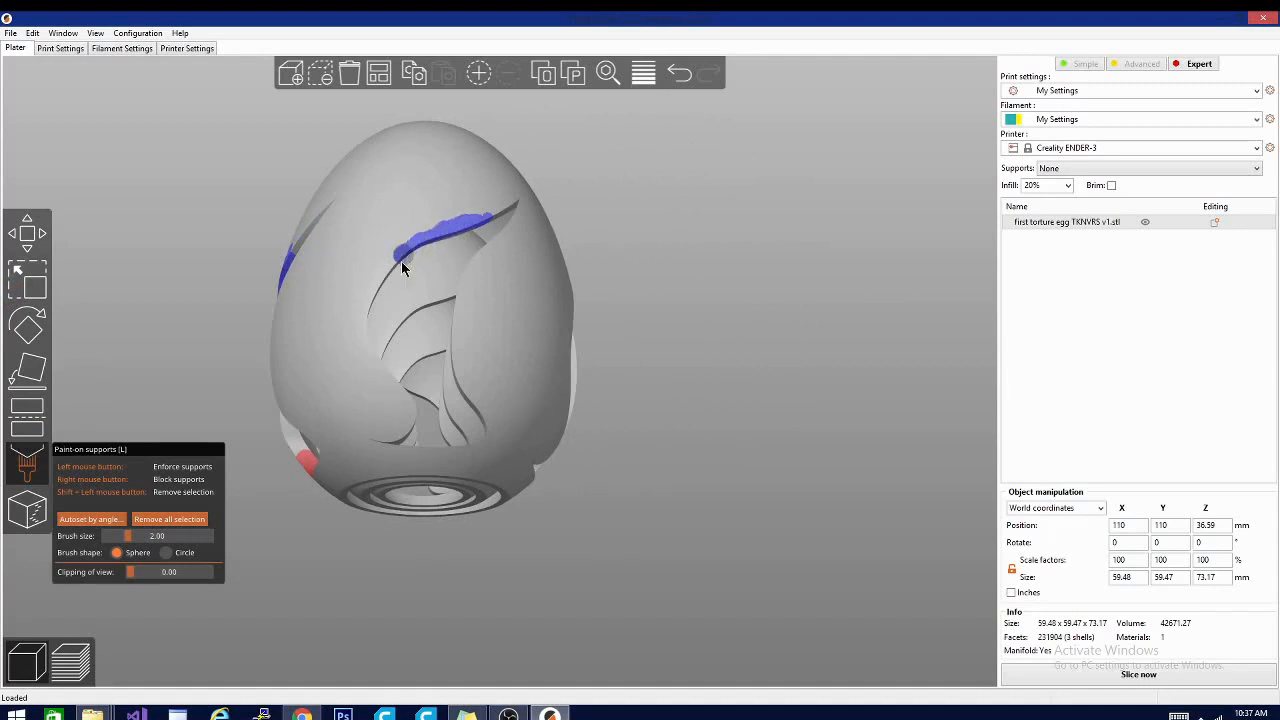
{"action": "mouse_move", "coordinate": [769, 303]}
{"action": "middle_mouse_down"}
{"action": "mouse_move", "coordinate": [757, 305]}
{"action": "mouse_move", "coordinate": [803, 304]}
{"action": "middle_mouse_up"}
- Set supports to 'For support enforcers only' and slice the egg
{"action": "left_click", "coordinate": [1092, 168]}
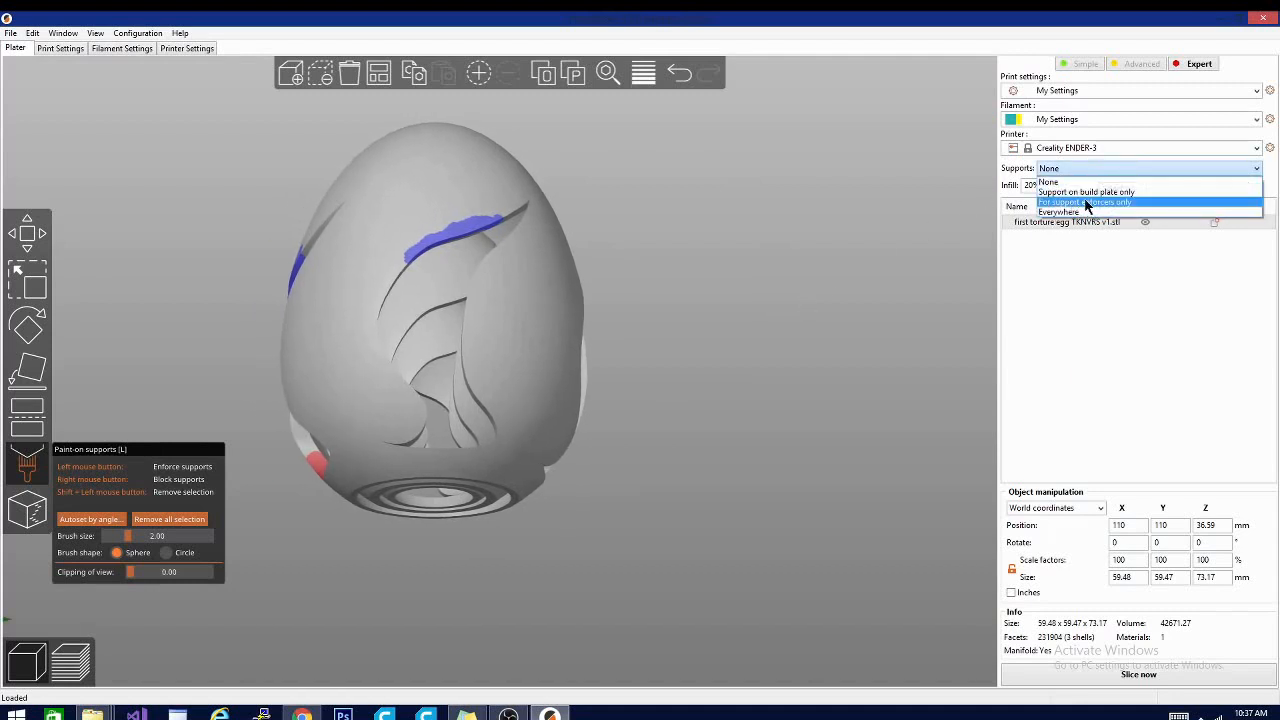
{"action": "left_click", "coordinate": [1088, 203]}
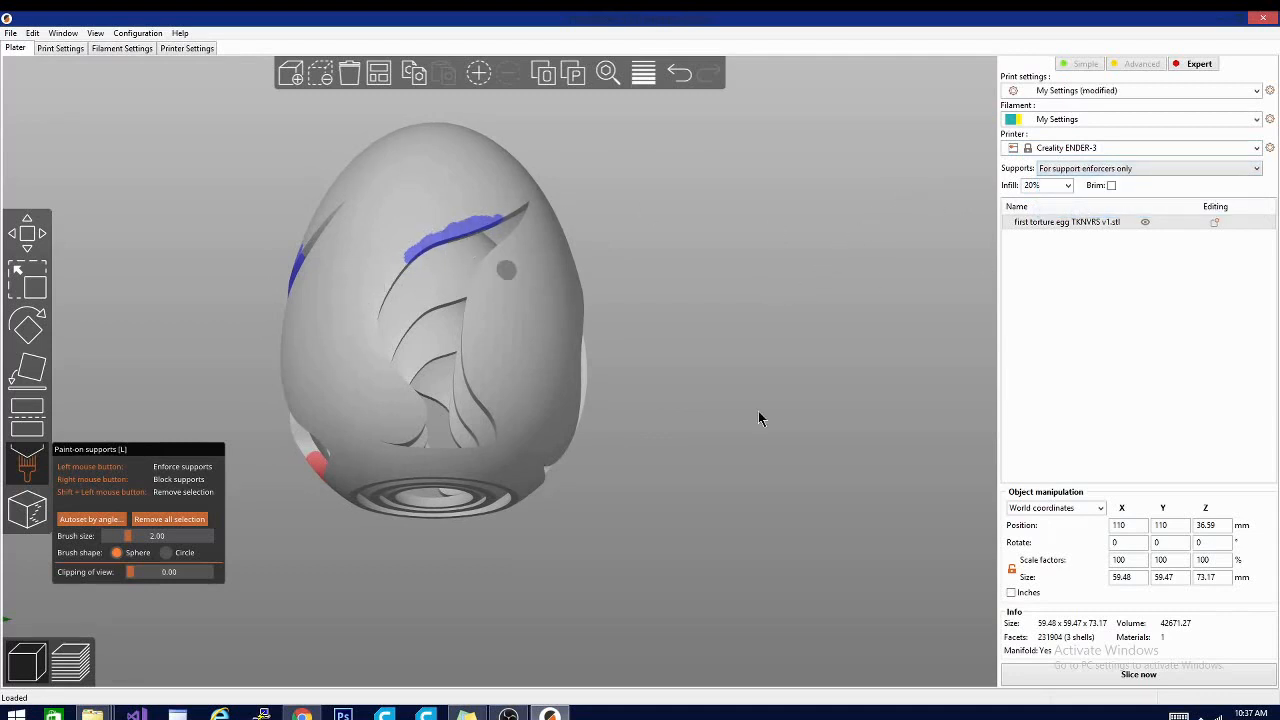
{"action": "left_click", "coordinate": [1097, 677]}
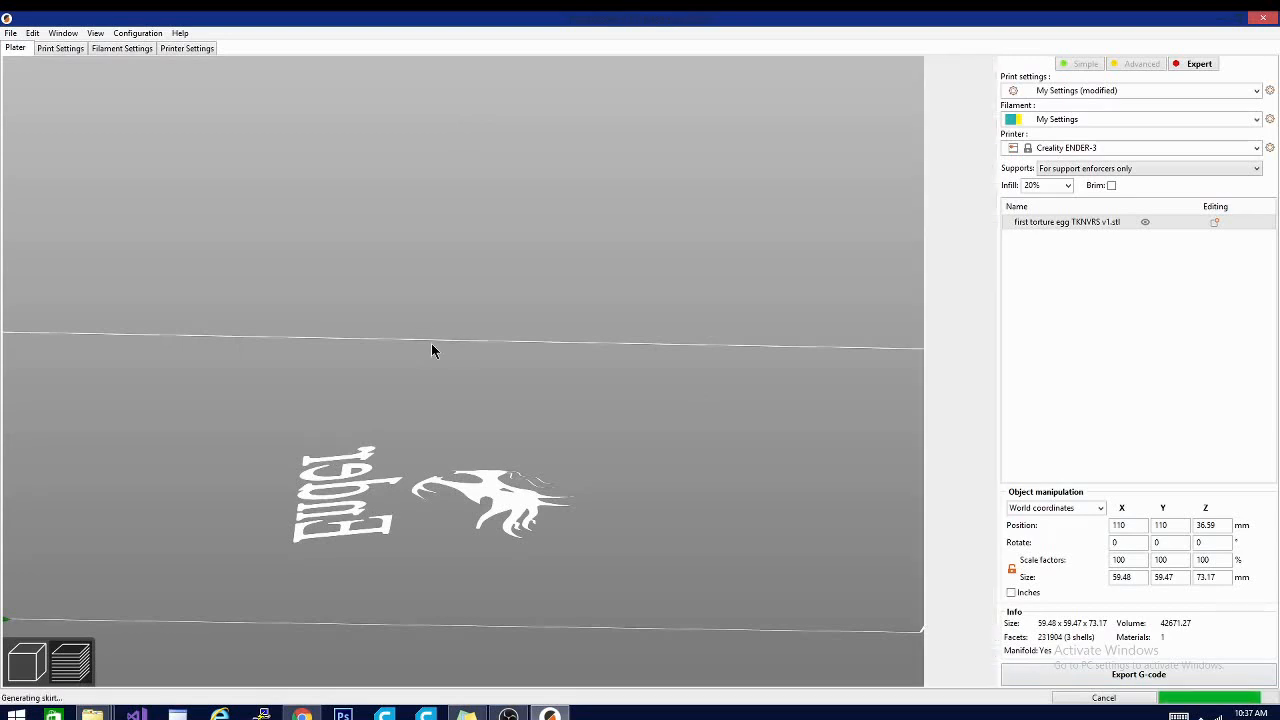
- Orbit the sliced egg to inspect its green support columns from above and bed level
{"action": "mouse_move", "coordinate": [157, 400]}
{"action": "left_mouse_down"}
{"action": "mouse_move", "coordinate": [268, 457]}
{"action": "mouse_move", "coordinate": [386, 471]}
{"action": "mouse_move", "coordinate": [386, 443]}
{"action": "mouse_move", "coordinate": [443, 374]}
{"action": "left_mouse_up"}
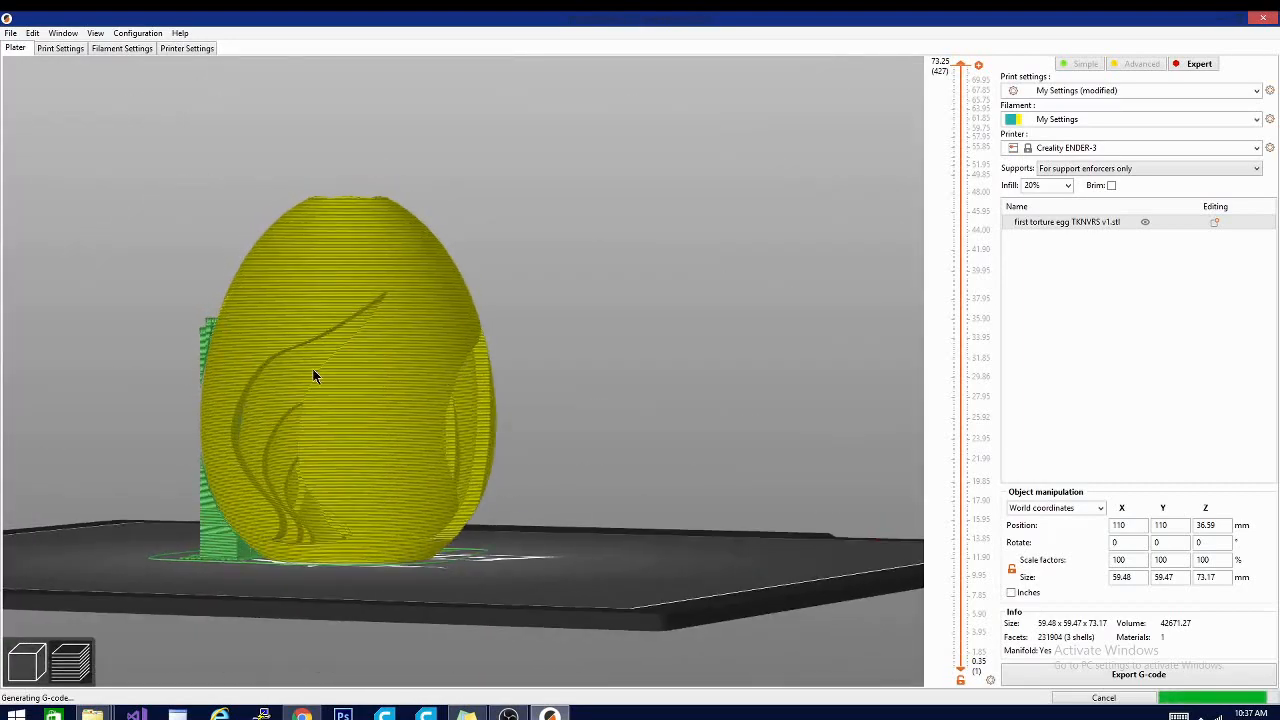
{"action": "mouse_move", "coordinate": [112, 445]}
{"action": "left_mouse_down"}
{"action": "mouse_move", "coordinate": [211, 471]}
{"action": "mouse_move", "coordinate": [263, 449]}
{"action": "mouse_move", "coordinate": [229, 443]}
{"action": "left_mouse_up"}
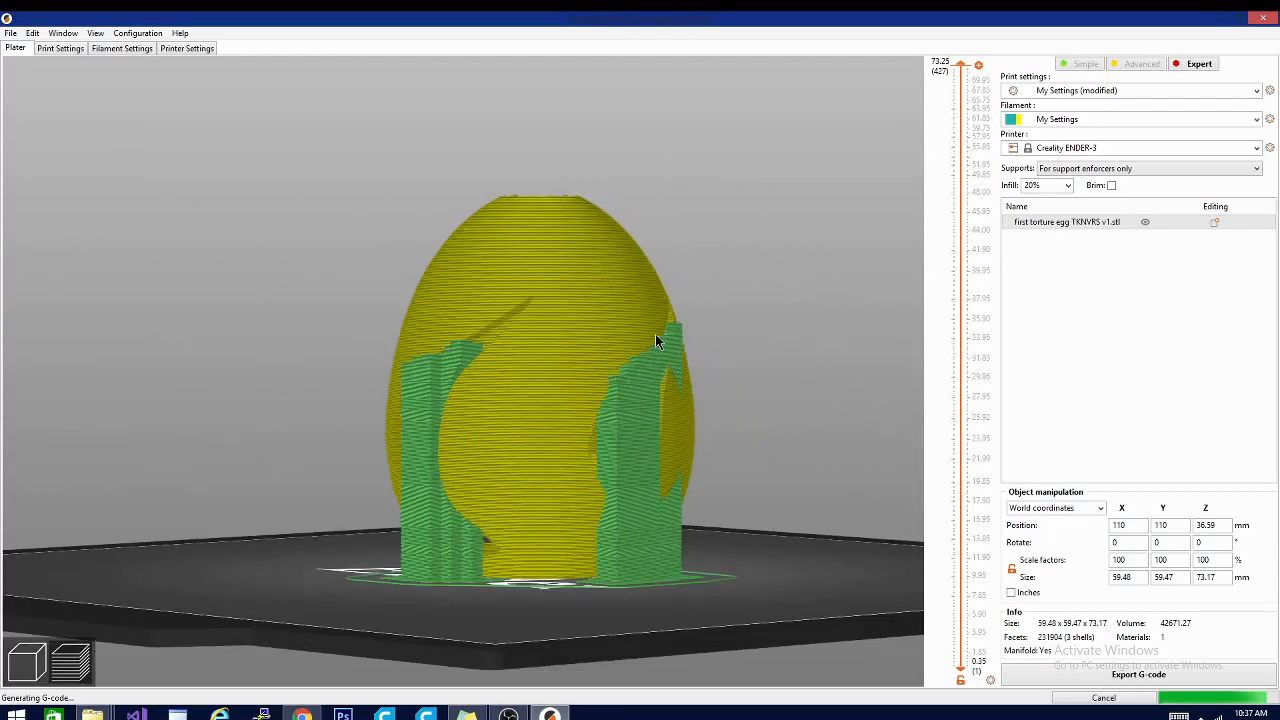
{"action": "left_click_drag", "start_coordinate": [814, 400], "coordinate": [786, 394]}
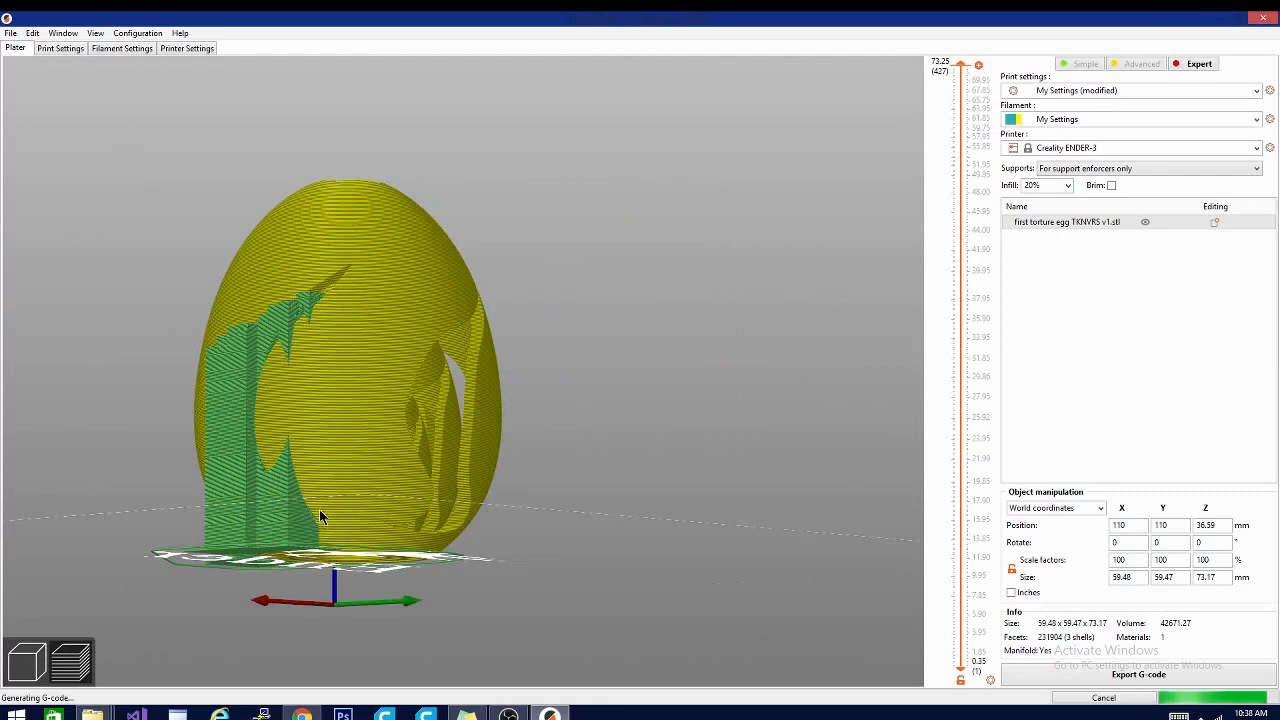
{"action": "mouse_move", "coordinate": [674, 447]}
{"action": "left_mouse_down"}
{"action": "mouse_move", "coordinate": [816, 432]}
{"action": "mouse_move", "coordinate": [604, 449]}
{"action": "left_mouse_up"}
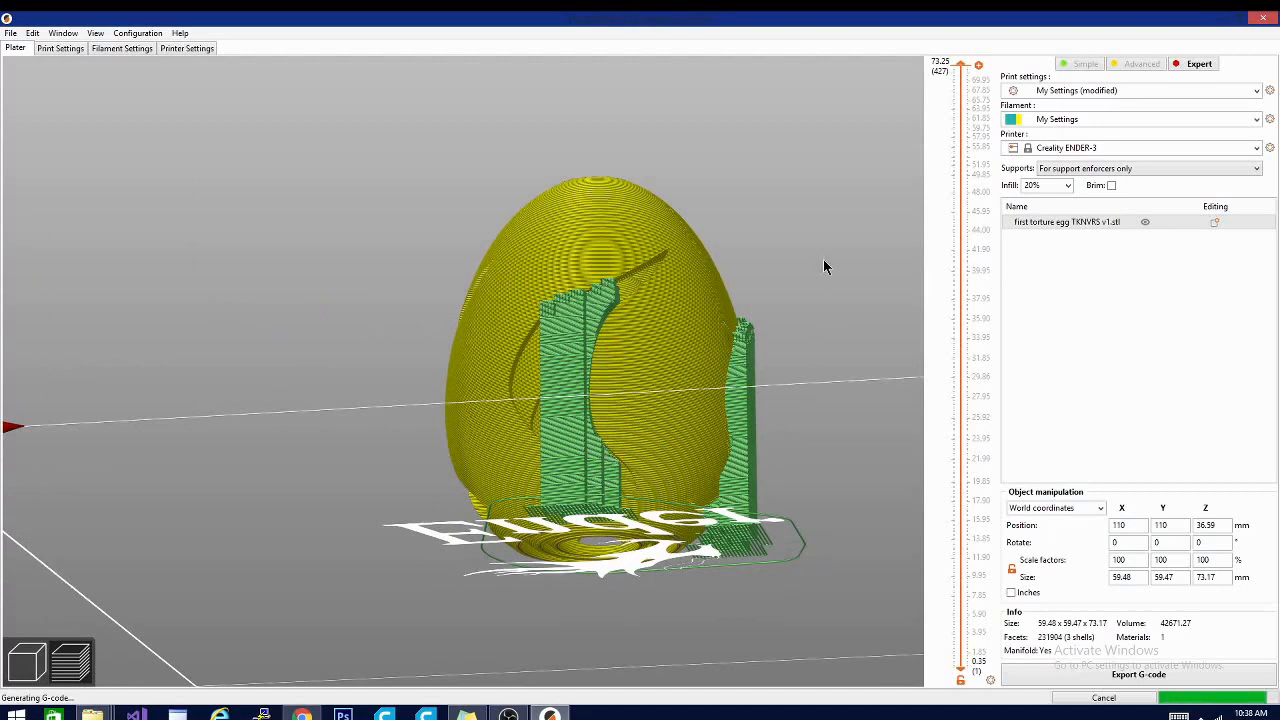
{"action": "mouse_move", "coordinate": [823, 266]}
{"action": "left_mouse_down"}
{"action": "mouse_move", "coordinate": [665, 320]}
{"action": "mouse_move", "coordinate": [744, 307]}
{"action": "mouse_move", "coordinate": [777, 283]}
{"action": "left_mouse_up"}
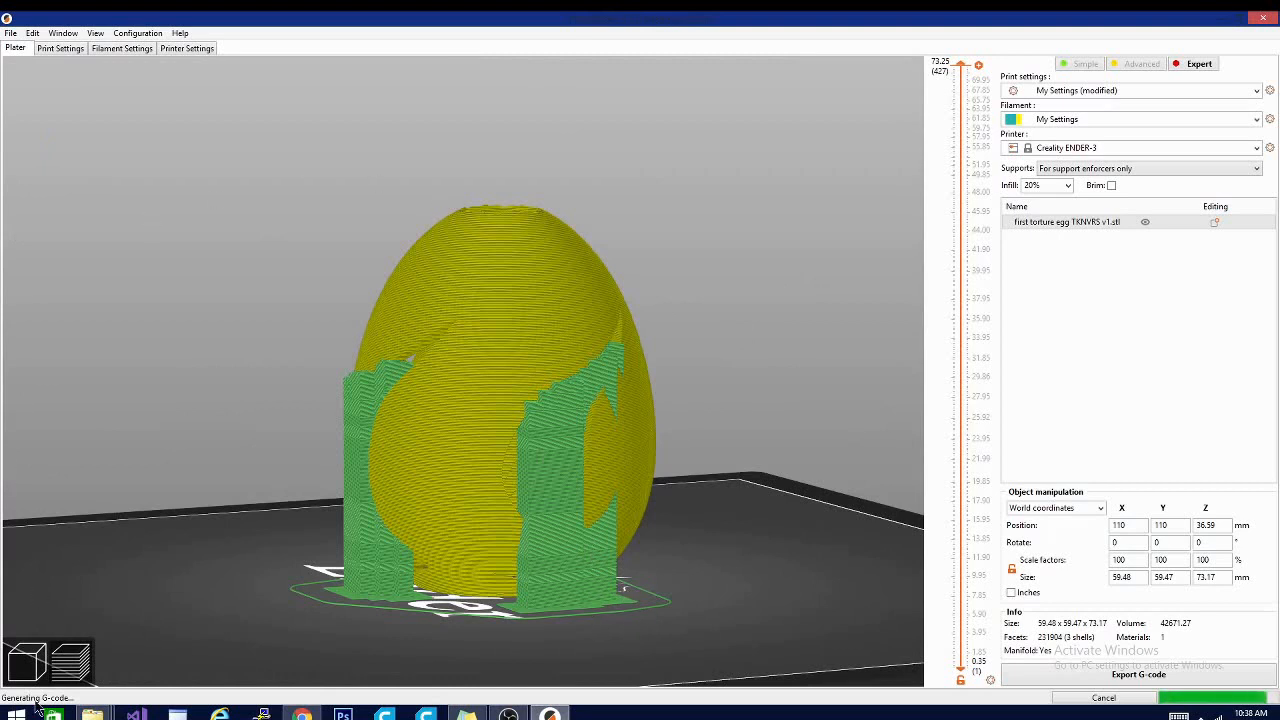
- Return to the 3D editor view of the painted egg model
{"action": "left_click", "coordinate": [33, 677]}
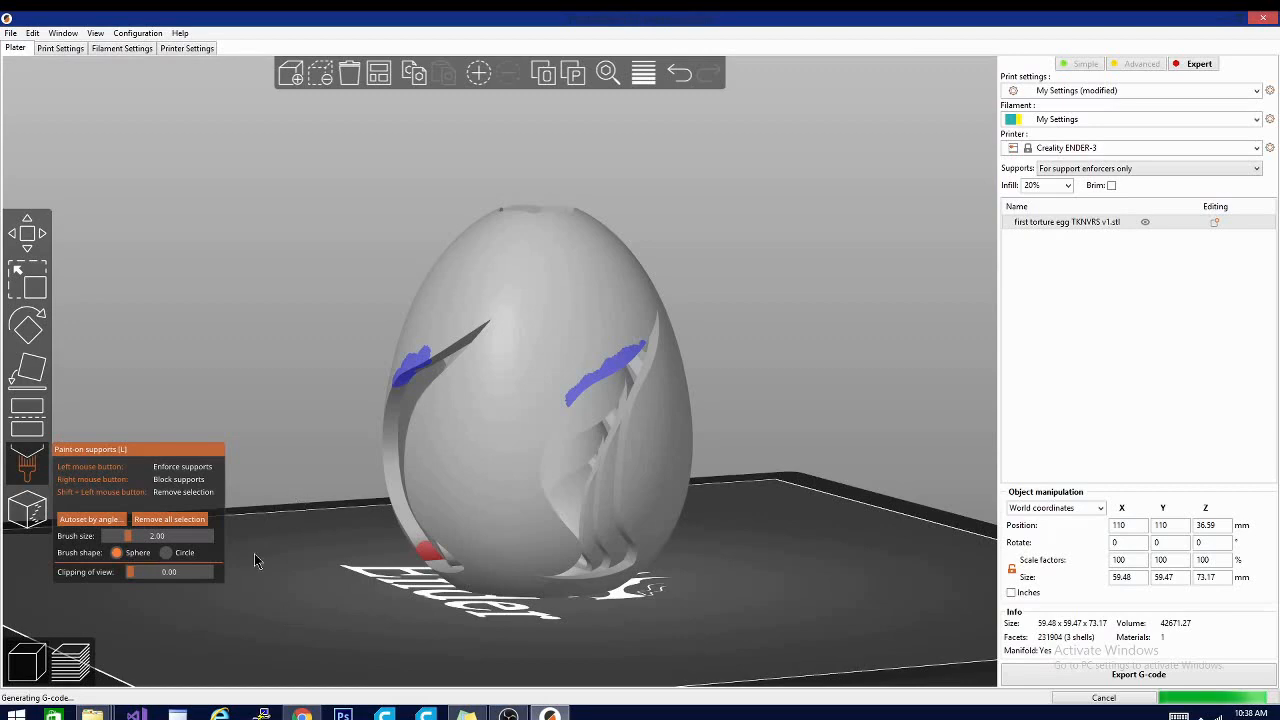
{"action": "mouse_move", "coordinate": [240, 435]}
{"action": "left_mouse_down"}
{"action": "mouse_move", "coordinate": [366, 449]}
{"action": "mouse_move", "coordinate": [394, 430]}
{"action": "mouse_move", "coordinate": [322, 449]}
{"action": "left_mouse_up"}
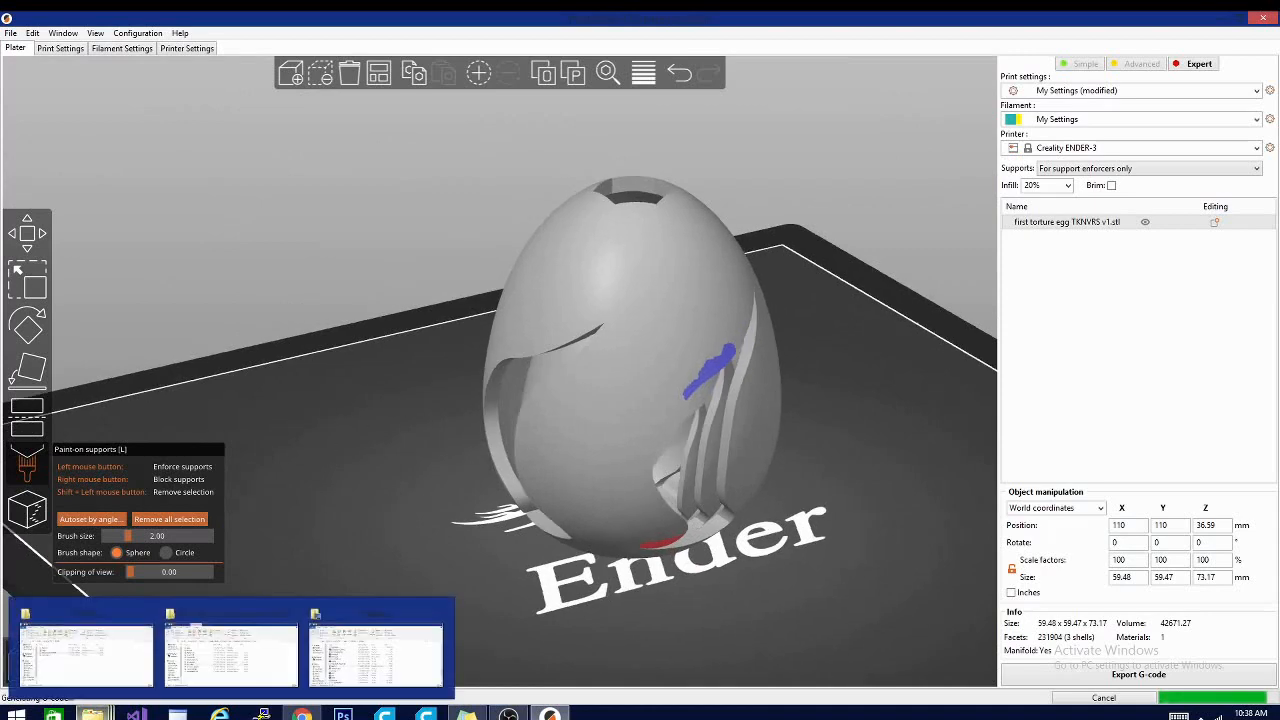
{"action": "mouse_move", "coordinate": [92, 714]}
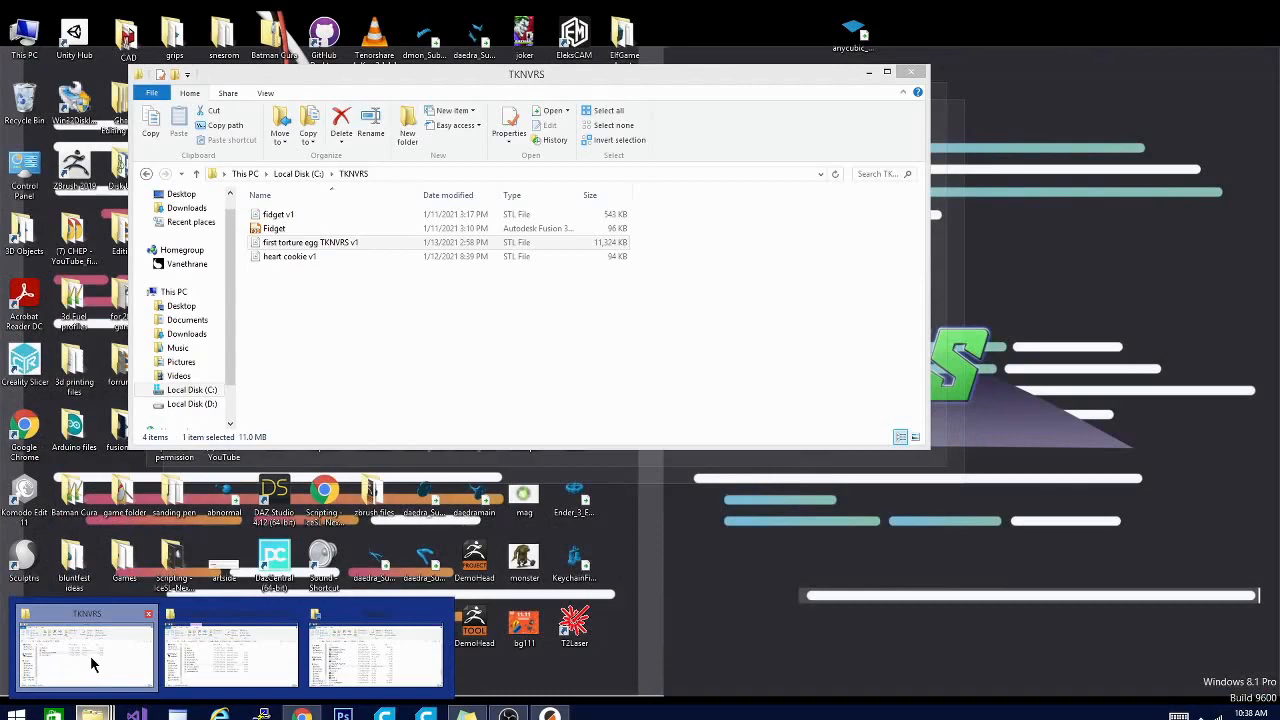
- Bring the Desktop Explorer window forward and open the fidget v1 G-code file in the G-code viewer
{"action": "left_click", "coordinate": [90, 655]}
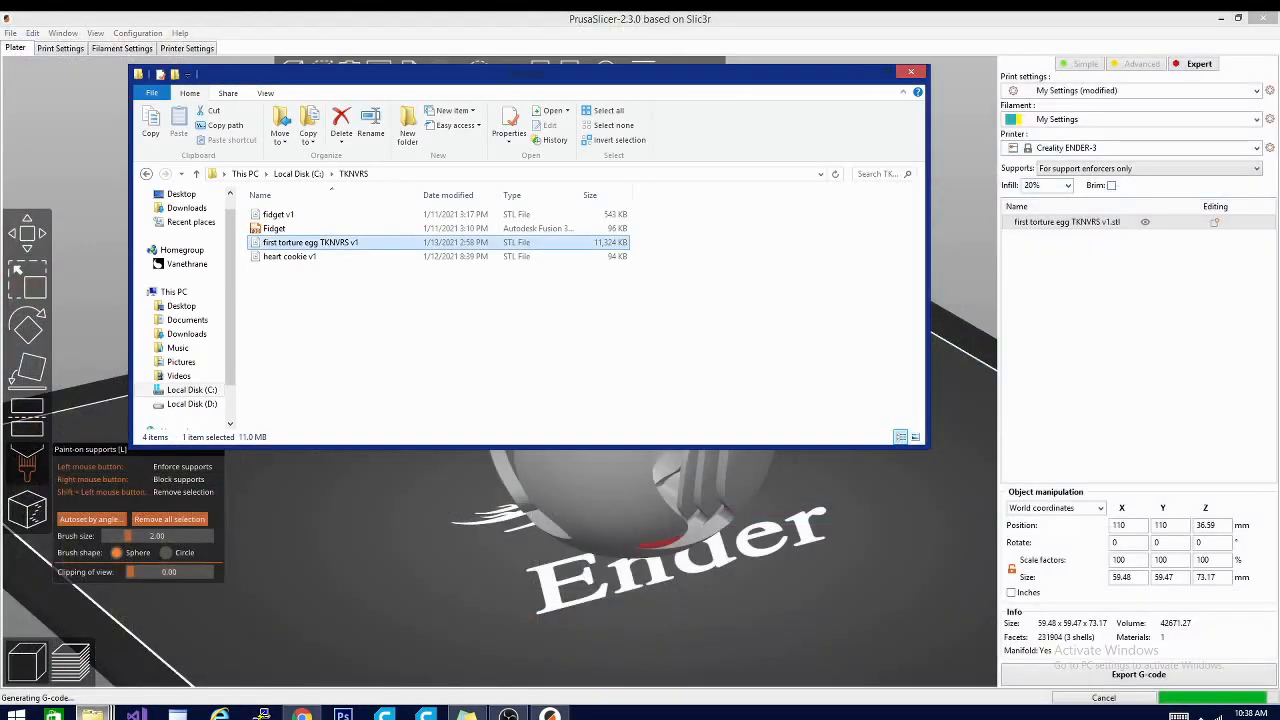
{"action": "mouse_move", "coordinate": [375, 655]}
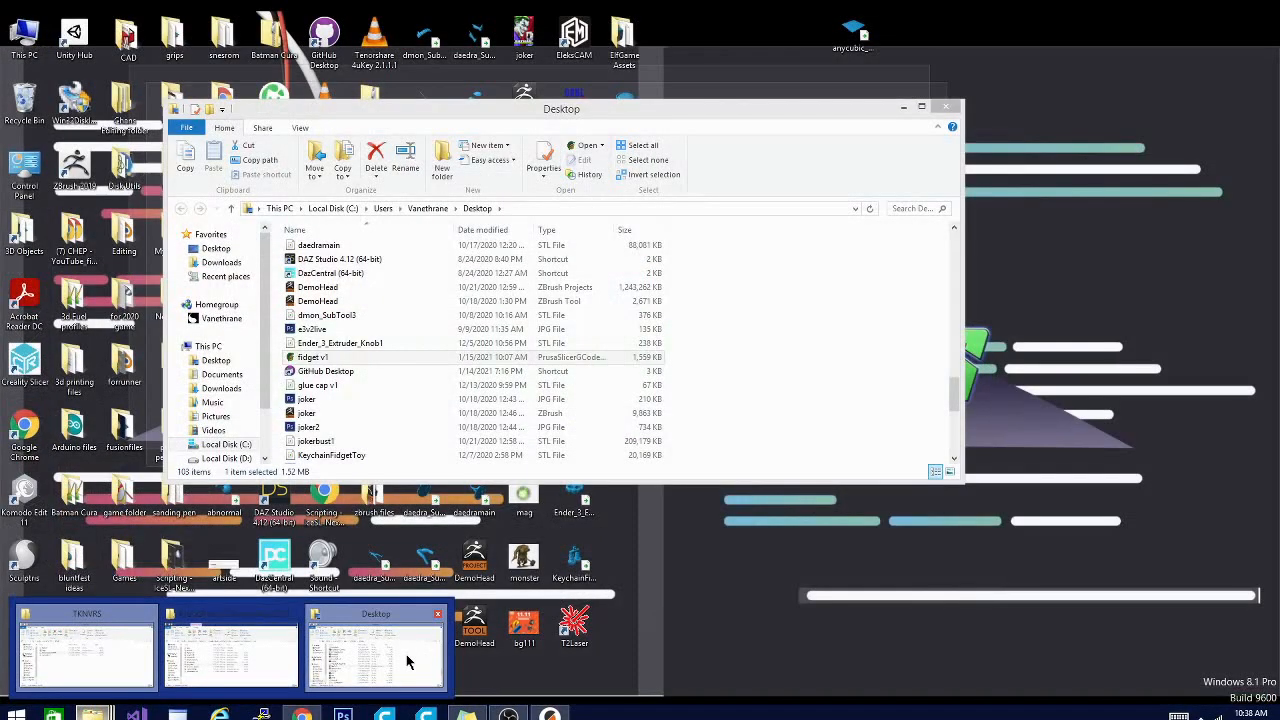
{"action": "left_click", "coordinate": [407, 661]}
{"action": "double_click", "coordinate": [358, 357]}
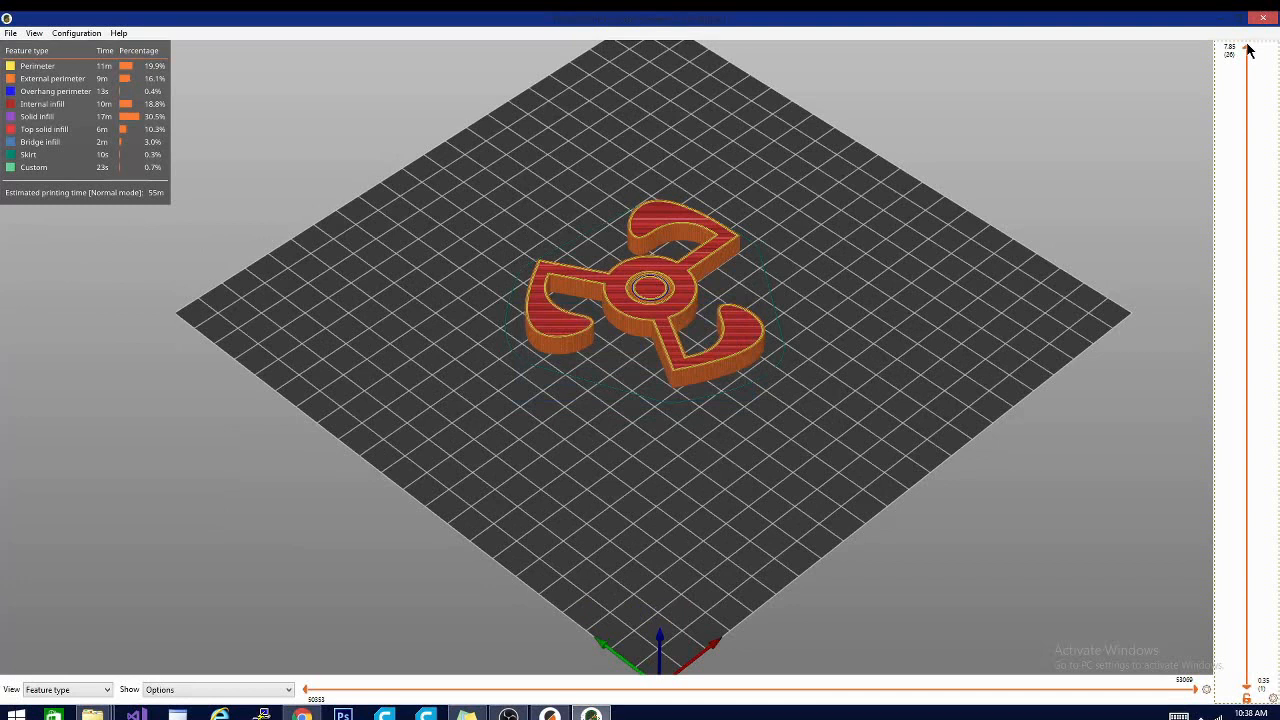
- Lower the layer slider to show only the fidget spinner's lowest layers, then bring up the File menu
{"action": "mouse_move", "coordinate": [1248, 50]}
{"action": "left_mouse_down"}
{"action": "mouse_move", "coordinate": [1262, 645]}
{"action": "mouse_move", "coordinate": [1207, 330]}
{"action": "mouse_move", "coordinate": [1210, 583]}
{"action": "left_mouse_up"}
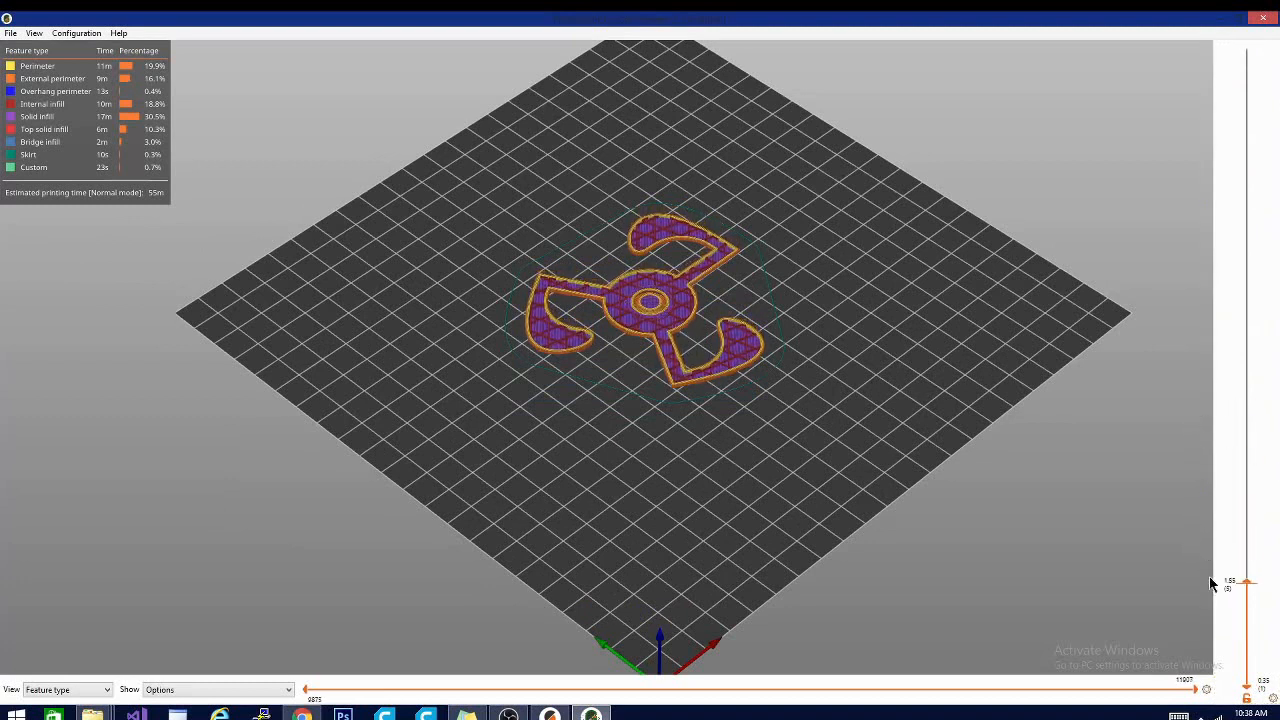
{"action": "left_click", "coordinate": [12, 34]}
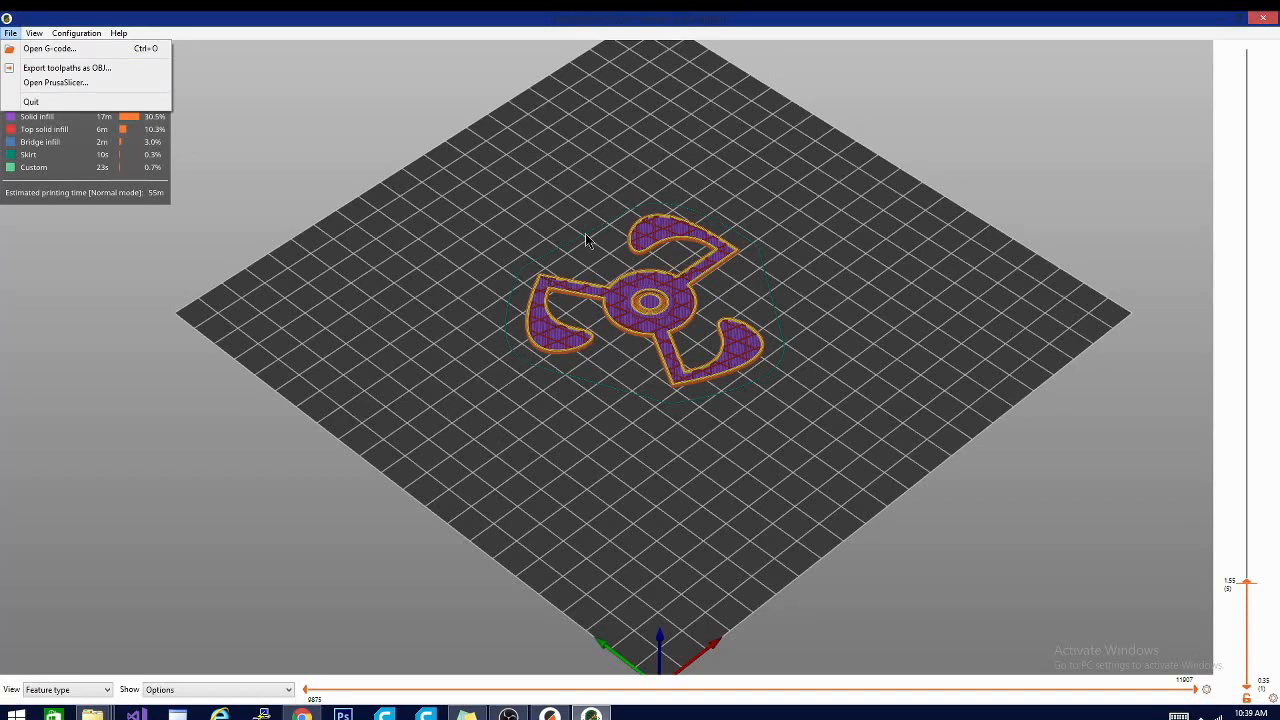
- Scrub the move slider to fewer print moves, then raise the layer slider to restore the spinner's upper layers
{"action": "left_click", "coordinate": [686, 262]}
{"action": "left_click_drag", "start_coordinate": [599, 443], "coordinate": [558, 472]}
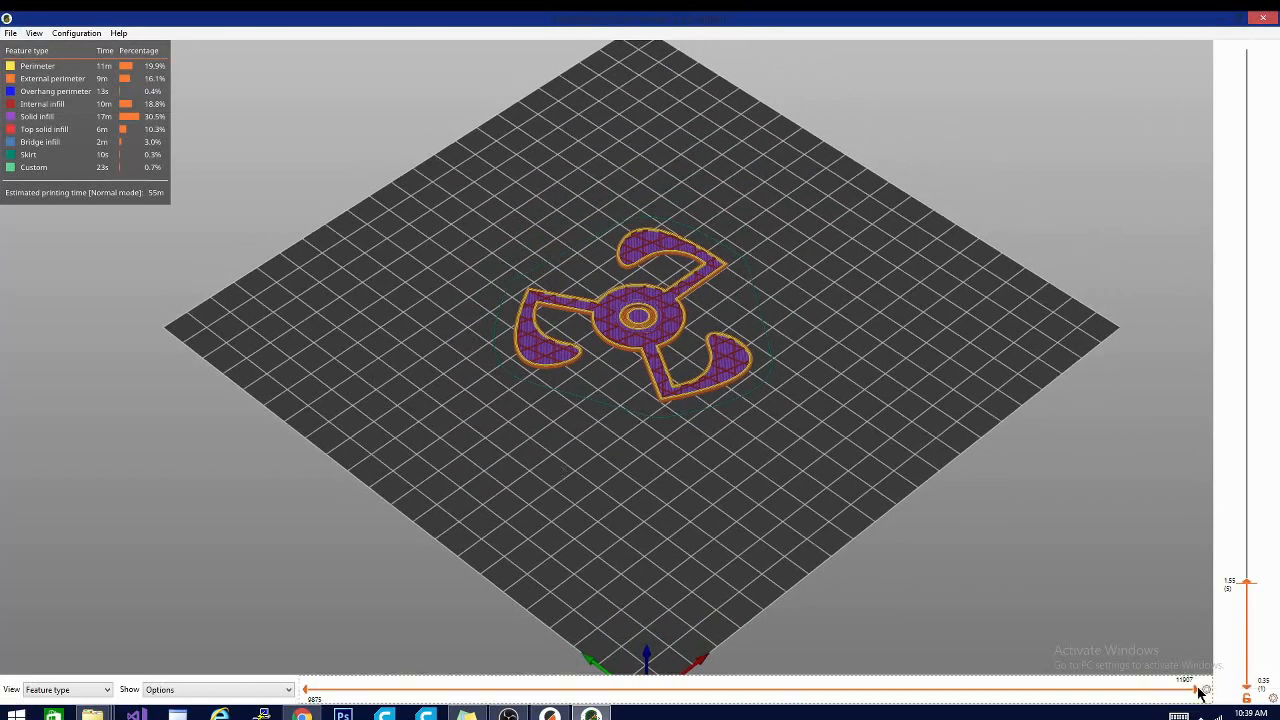
{"action": "mouse_move", "coordinate": [1200, 692]}
{"action": "left_mouse_down"}
{"action": "mouse_move", "coordinate": [490, 665]}
{"action": "mouse_move", "coordinate": [814, 617]}
{"action": "mouse_move", "coordinate": [949, 612]}
{"action": "left_mouse_up"}
{"action": "mouse_move", "coordinate": [1249, 588]}
{"action": "left_mouse_down"}
{"action": "mouse_move", "coordinate": [1248, 92]}
{"action": "mouse_move", "coordinate": [1278, 545]}
{"action": "mouse_move", "coordinate": [1268, 257]}
{"action": "mouse_move", "coordinate": [1257, 466]}
{"action": "mouse_move", "coordinate": [1232, 515]}
{"action": "mouse_move", "coordinate": [1248, 461]}
{"action": "left_mouse_up"}
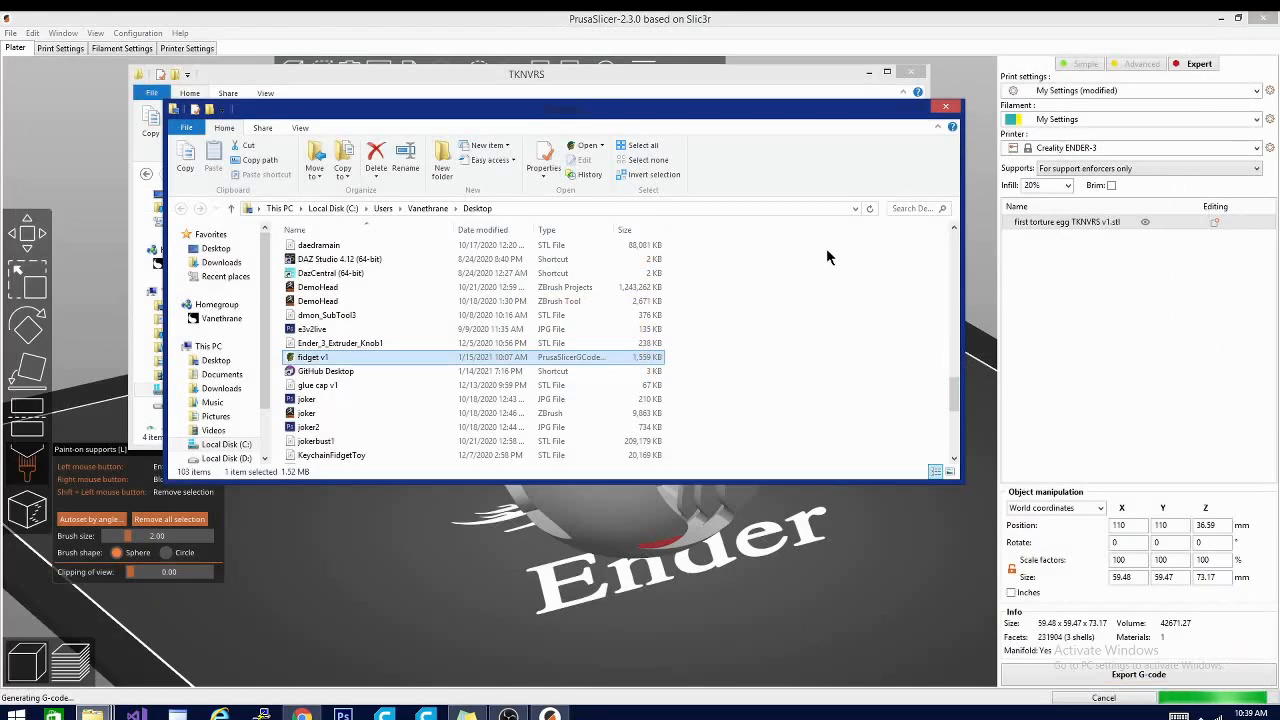
- Close the Desktop and TKNVRS Explorer windows and orbit around the painted egg
{"action": "left_click", "coordinate": [948, 109]}
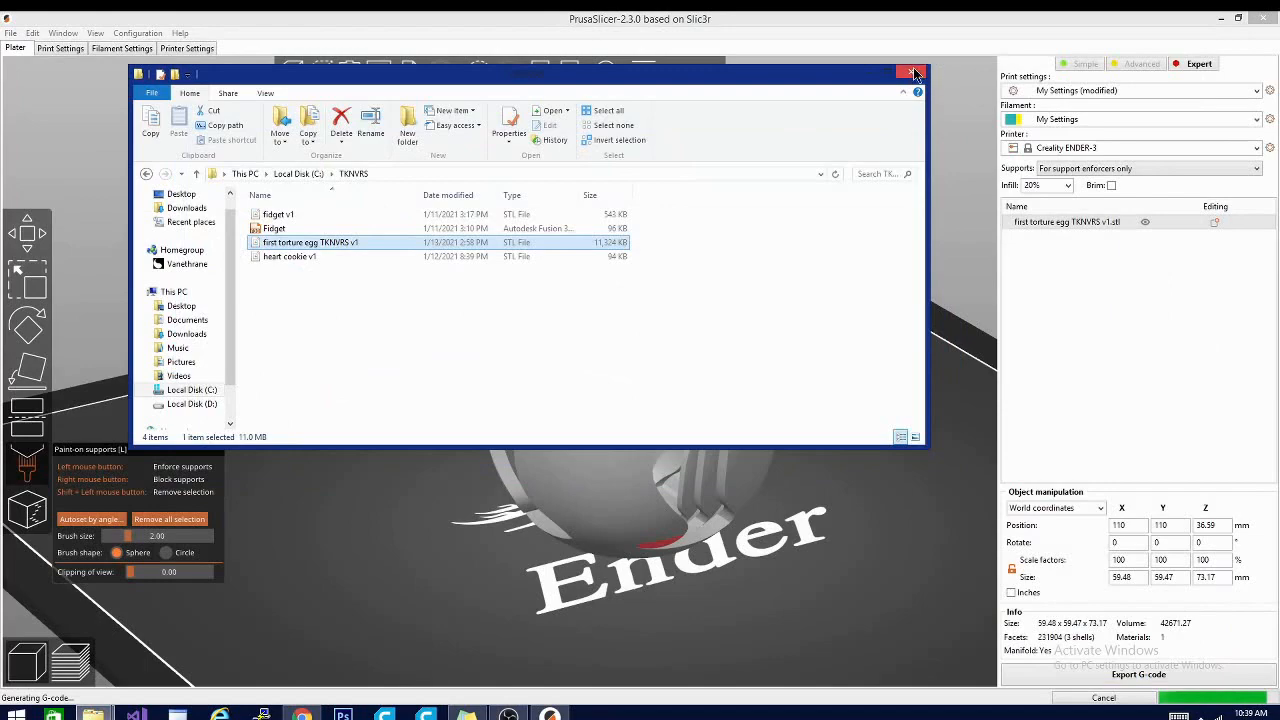
{"action": "left_click", "coordinate": [912, 73]}
{"action": "mouse_move", "coordinate": [846, 360]}
{"action": "left_mouse_down"}
{"action": "mouse_move", "coordinate": [828, 425]}
{"action": "mouse_move", "coordinate": [910, 409]}
{"action": "mouse_move", "coordinate": [1070, 423]}
{"action": "left_mouse_up"}
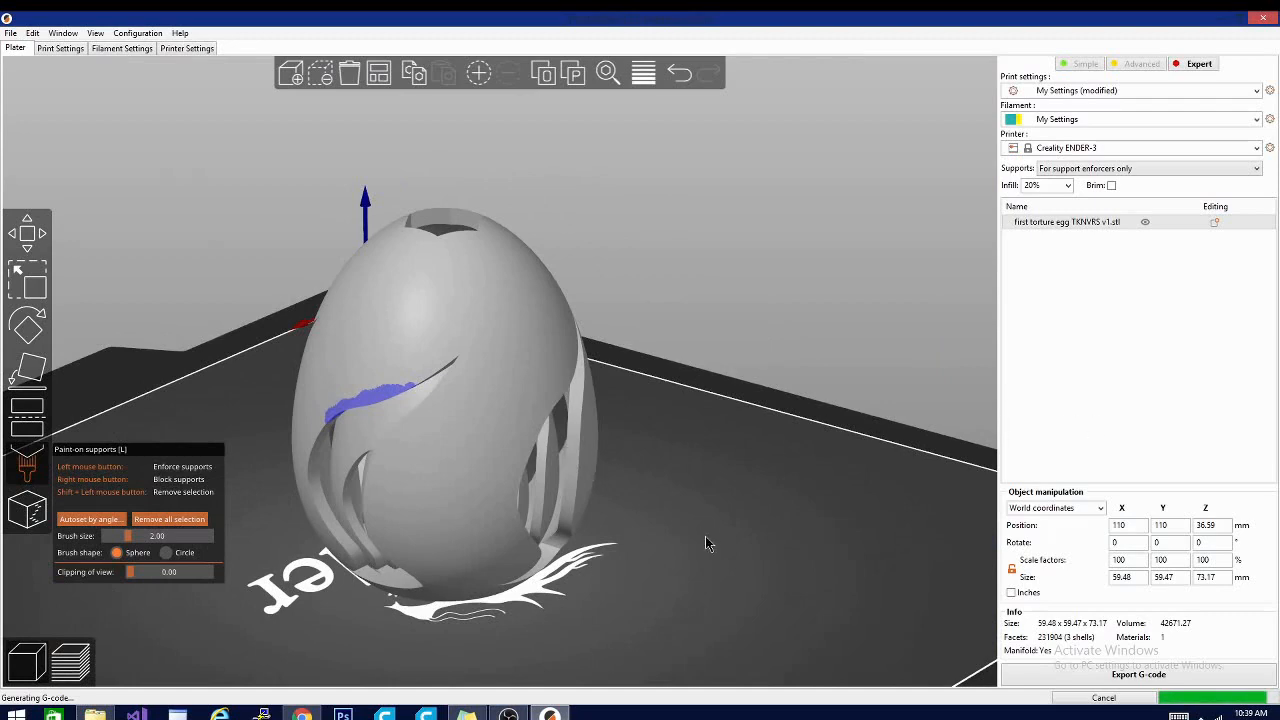
{"action": "mouse_move", "coordinate": [705, 543]}
{"action": "left_mouse_down"}
{"action": "mouse_move", "coordinate": [789, 537]}
{"action": "mouse_move", "coordinate": [826, 512]}
{"action": "mouse_move", "coordinate": [827, 481]}
{"action": "mouse_move", "coordinate": [934, 483]}
{"action": "mouse_move", "coordinate": [714, 563]}
{"action": "left_mouse_up"}
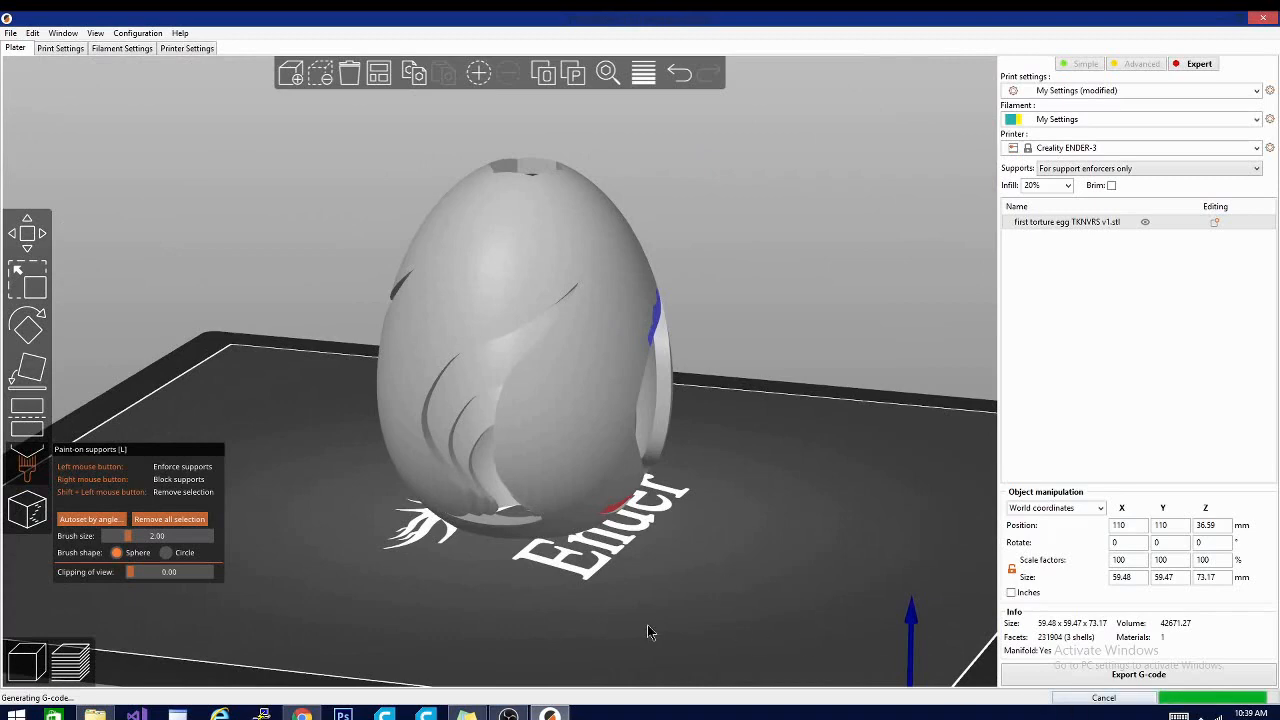